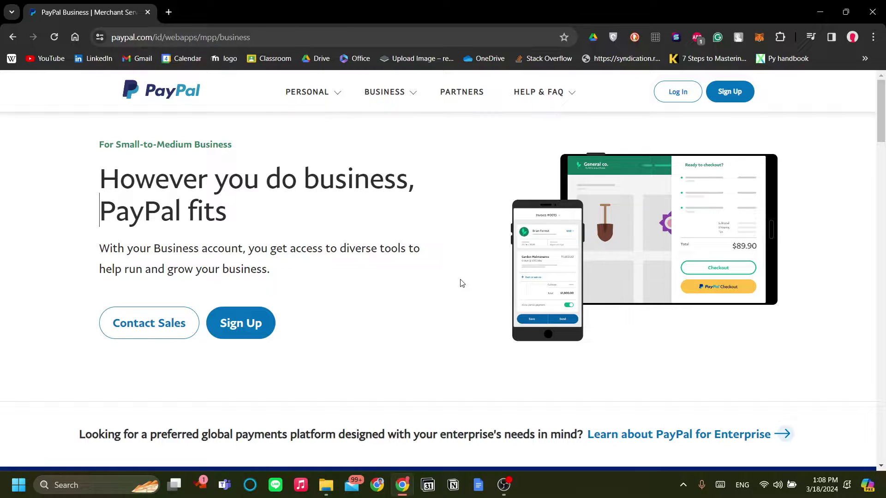
Start signing up and pick Business Account as the account type
{"action": "mouse_move", "coordinate": [419, 97]}
{"action": "left_click", "coordinate": [245, 329]}
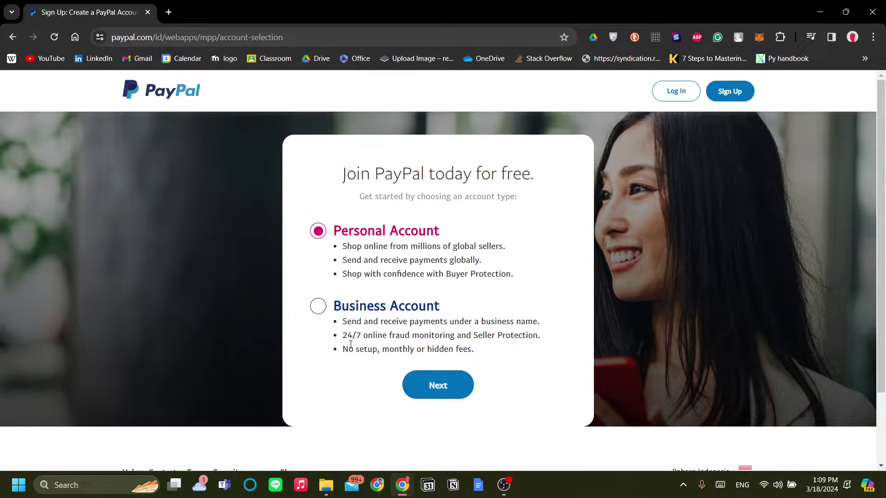
{"action": "left_click", "coordinate": [319, 310]}
Highlight and read the Business Account benefits, including the fraud monitoring and Seller Protection text
{"action": "triple_click", "coordinate": [514, 320]}
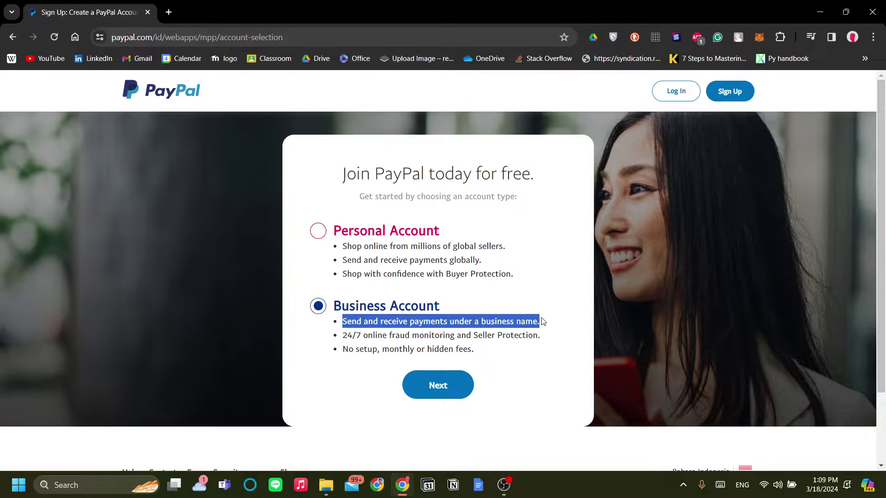
{"action": "left_click", "coordinate": [532, 346]}
{"action": "left_click", "coordinate": [516, 346]}
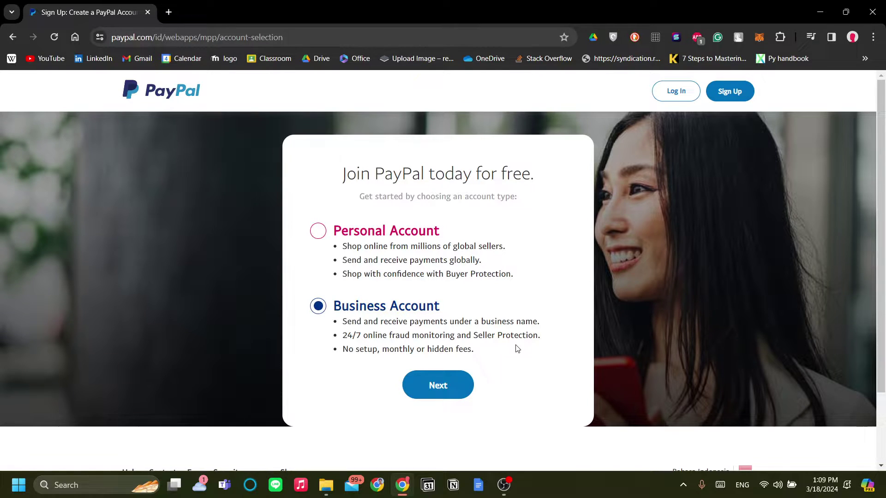
{"action": "left_click_drag", "start_coordinate": [533, 337], "coordinate": [354, 346]}
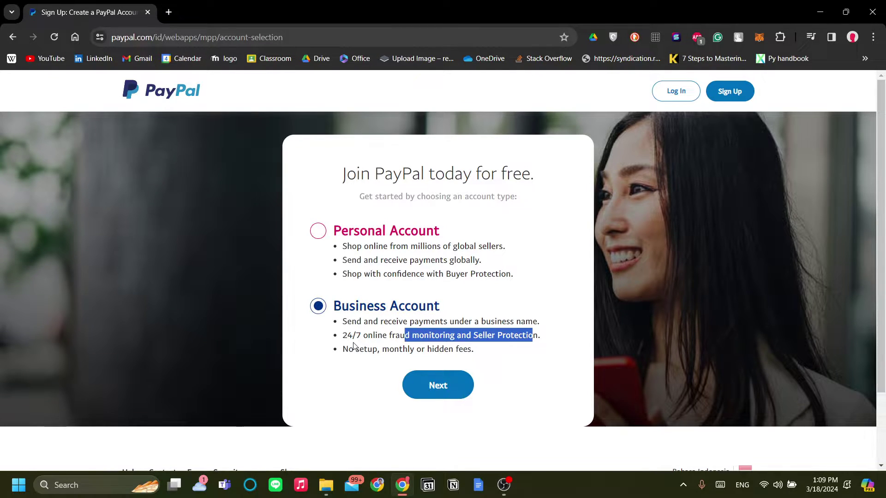
{"action": "left_click", "coordinate": [354, 346]}
{"action": "scroll", "coordinate": [354, 346], "scroll_direction": "down", "scroll_amount": 2}
{"action": "scroll", "coordinate": [354, 346], "scroll_direction": "up", "scroll_amount": 2}
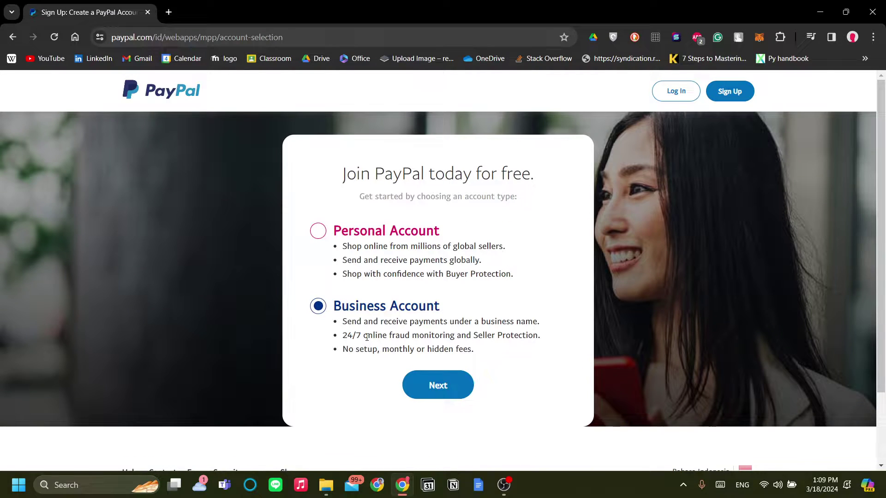
{"action": "left_click_drag", "start_coordinate": [355, 336], "coordinate": [396, 336]}
{"action": "left_click", "coordinate": [442, 333]}
Continue to the Create a business account form and look over its name, email and password fields
{"action": "left_click", "coordinate": [450, 386]}
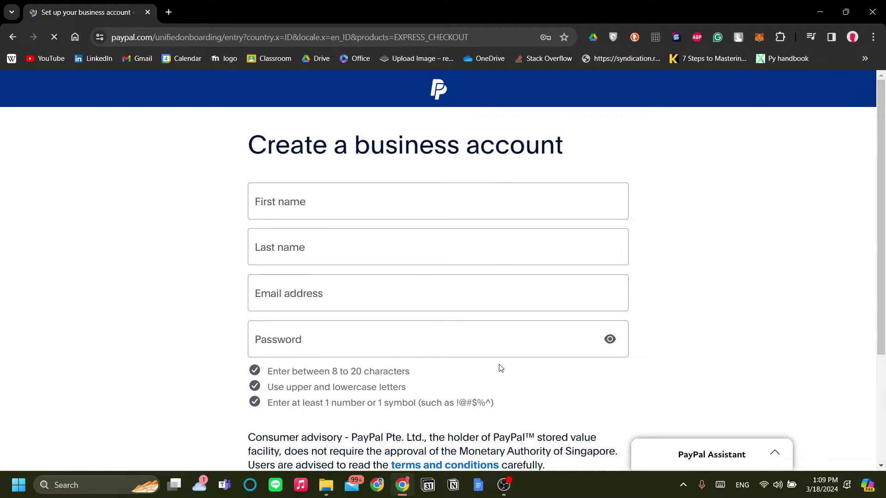
{"action": "scroll", "coordinate": [406, 331], "scroll_direction": "down", "scroll_amount": 2}
{"action": "scroll", "coordinate": [406, 331], "scroll_direction": "up", "scroll_amount": 1}
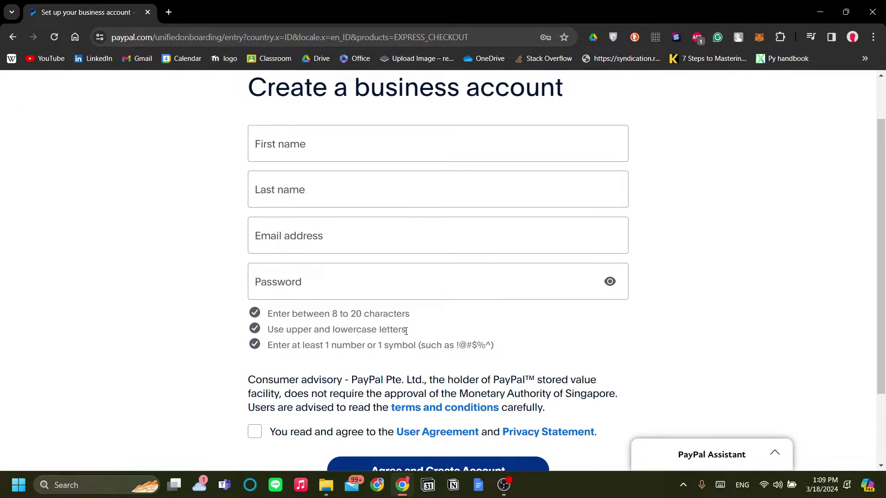
{"action": "scroll", "coordinate": [406, 332], "scroll_direction": "down", "scroll_amount": 2}
{"action": "scroll", "coordinate": [406, 335], "scroll_direction": "up", "scroll_amount": 2}
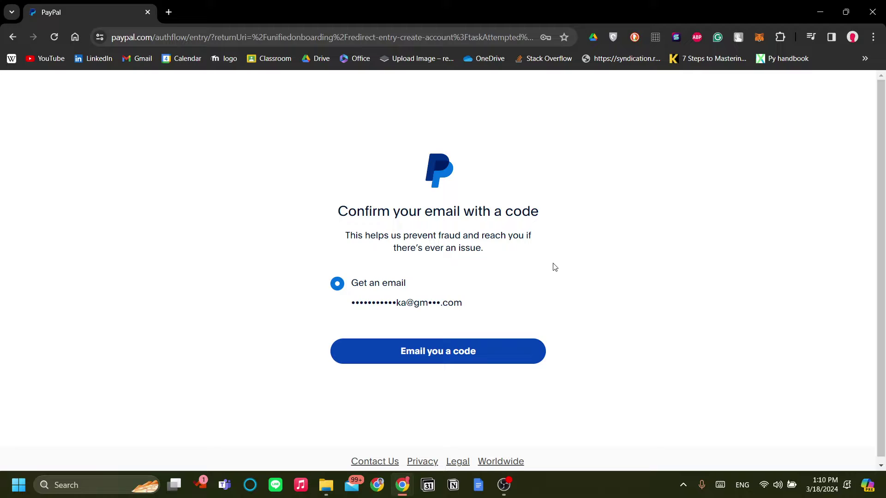
Keep Get an email selected and have PayPal email the security code
{"action": "scroll", "coordinate": [514, 263], "scroll_direction": "down", "scroll_amount": 1}
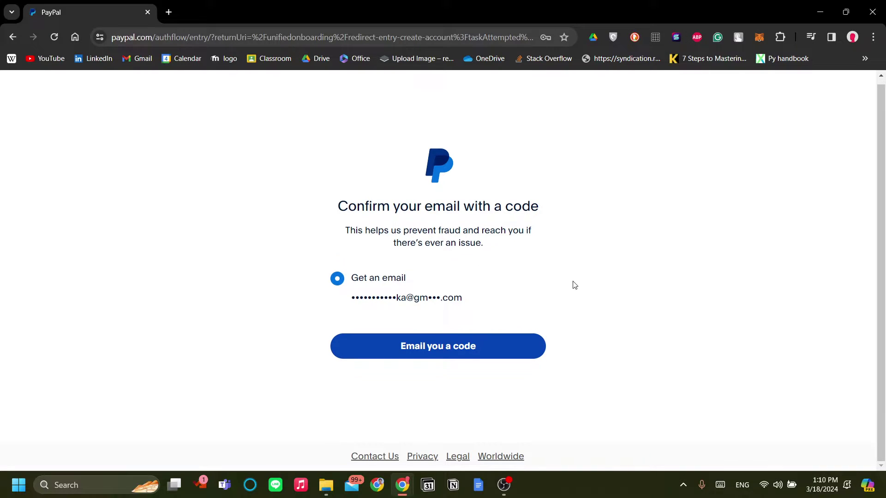
{"action": "left_click", "coordinate": [416, 339]}
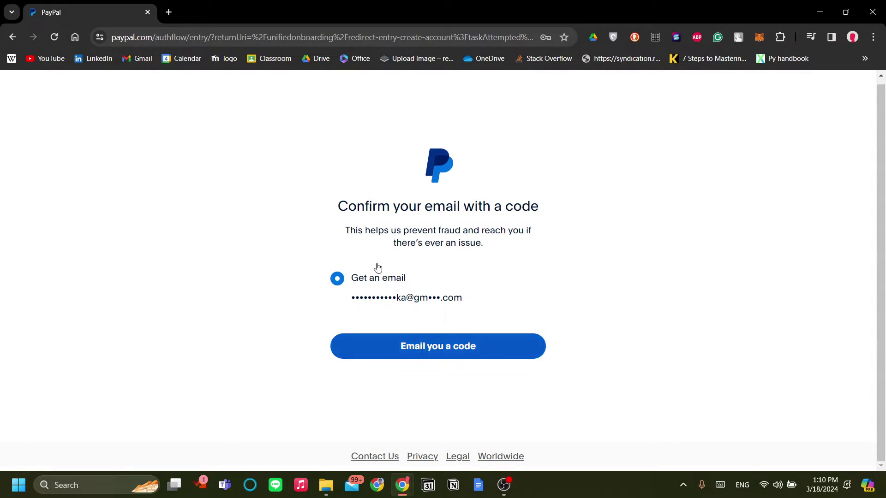
{"action": "left_click", "coordinate": [477, 360]}
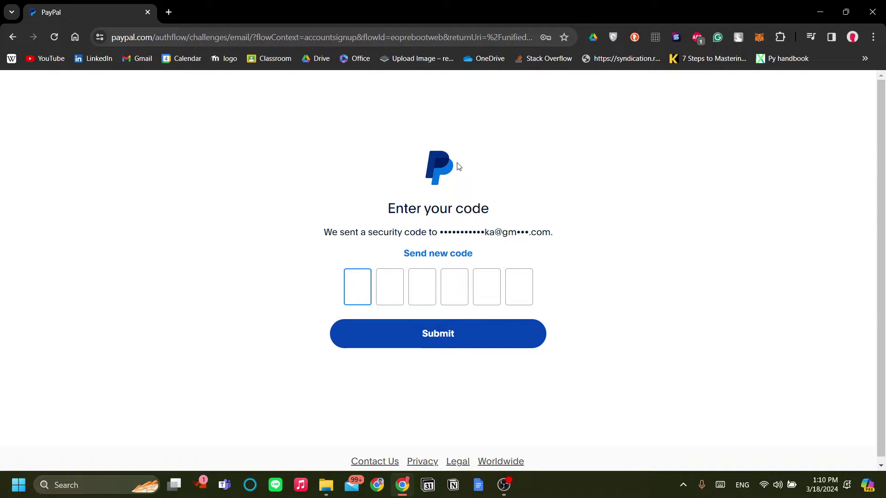
Open a new browser tab with gmail.com, then return to PayPal's code page
{"action": "left_click", "coordinate": [169, 12]}
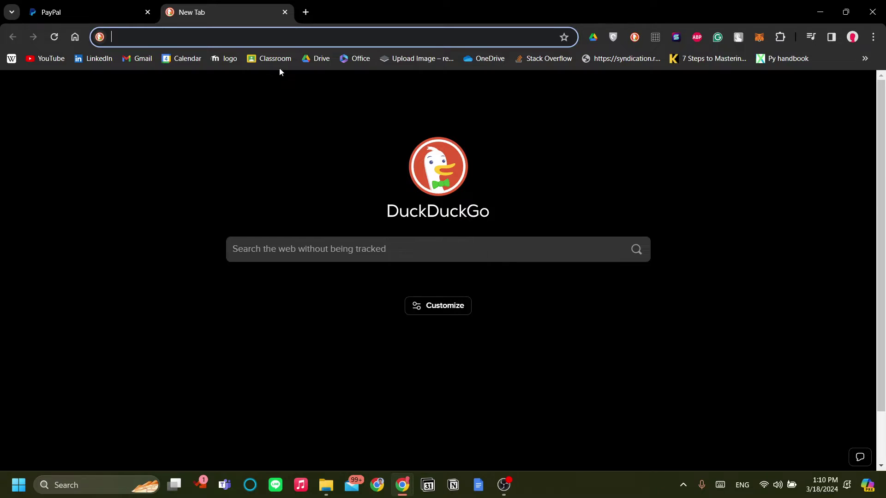
{"action": "type", "text": "gmail.com"}
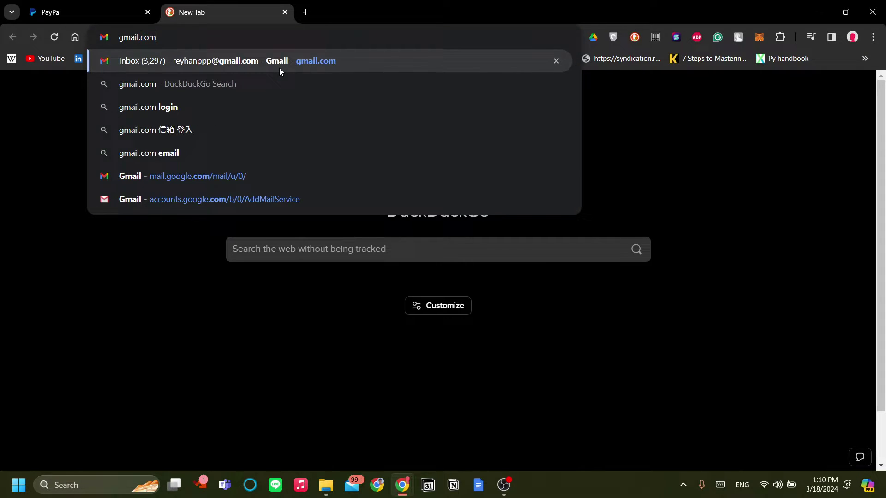
{"action": "key", "text": "Escape"}
{"action": "left_click", "coordinate": [132, 17]}
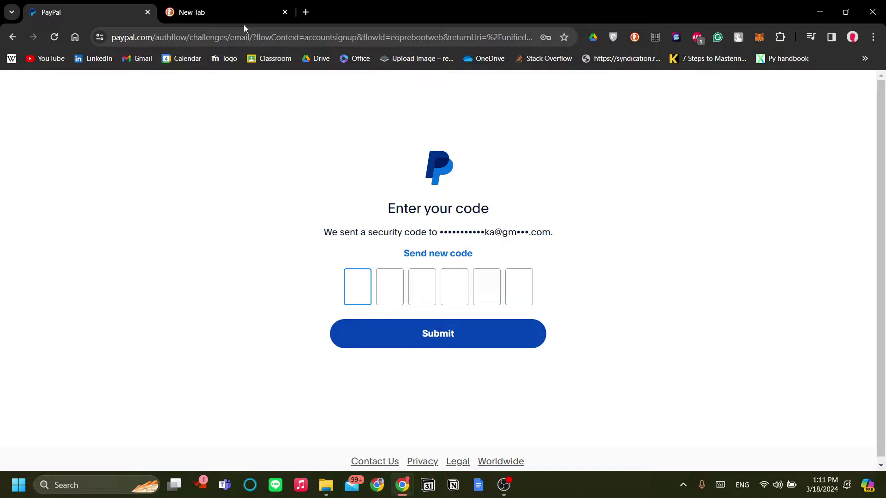
Get the PayPal code from the mail tab, then close the extra mail tabs
{"action": "left_click", "coordinate": [238, 10]}
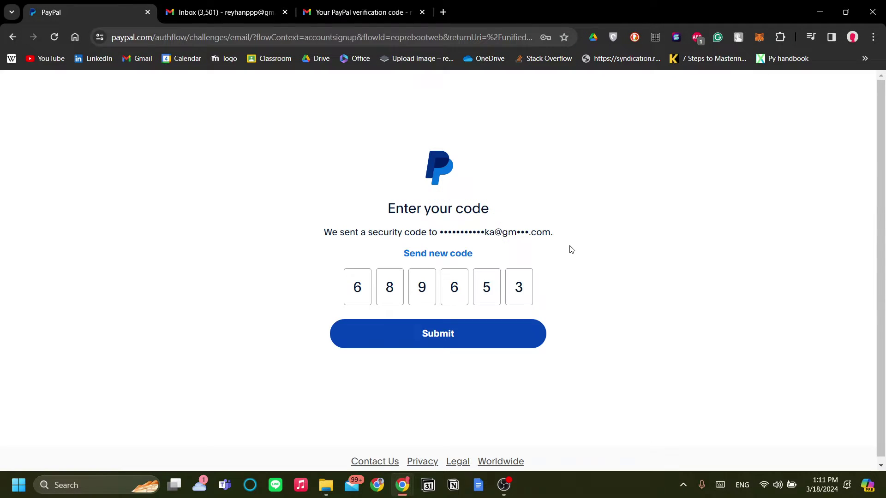
{"action": "left_click", "coordinate": [286, 12]}
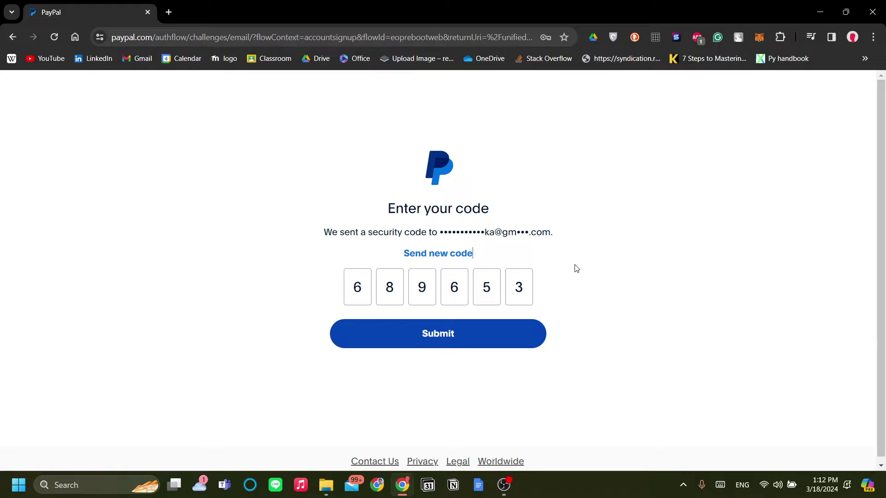
Submit the security code, then choose Let's Go! on the Activate your account page
{"action": "left_click", "coordinate": [481, 347]}
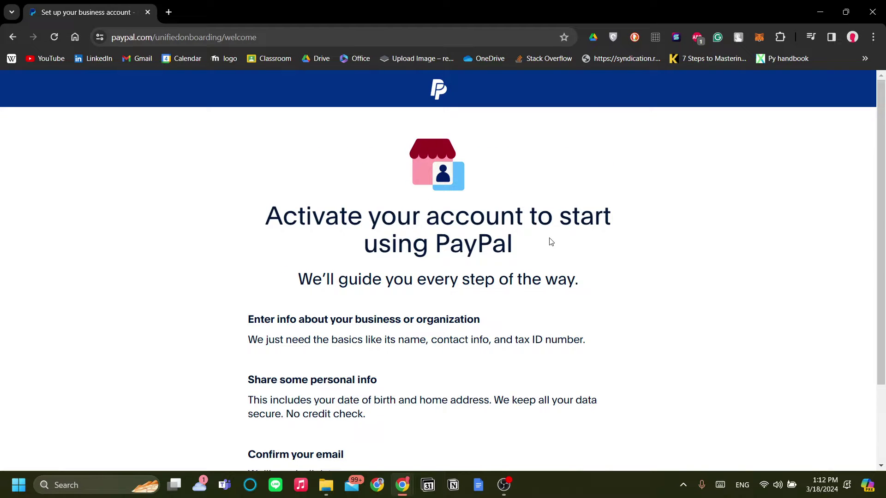
{"action": "scroll", "coordinate": [524, 269], "scroll_direction": "down", "scroll_amount": 2}
{"action": "scroll", "coordinate": [525, 271], "scroll_direction": "up", "scroll_amount": 2}
{"action": "scroll", "coordinate": [494, 308], "scroll_direction": "down", "scroll_amount": 2}
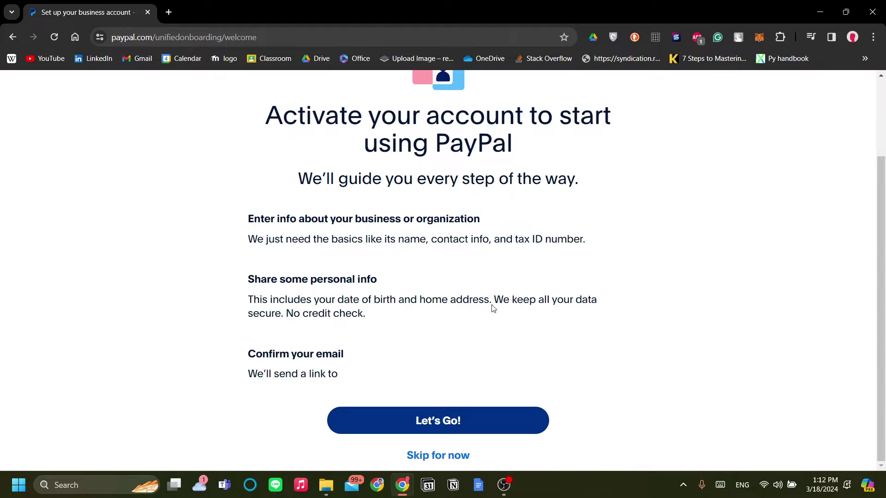
{"action": "left_click", "coordinate": [486, 428]}
{"action": "scroll", "coordinate": [523, 326], "scroll_direction": "down", "scroll_amount": 1}
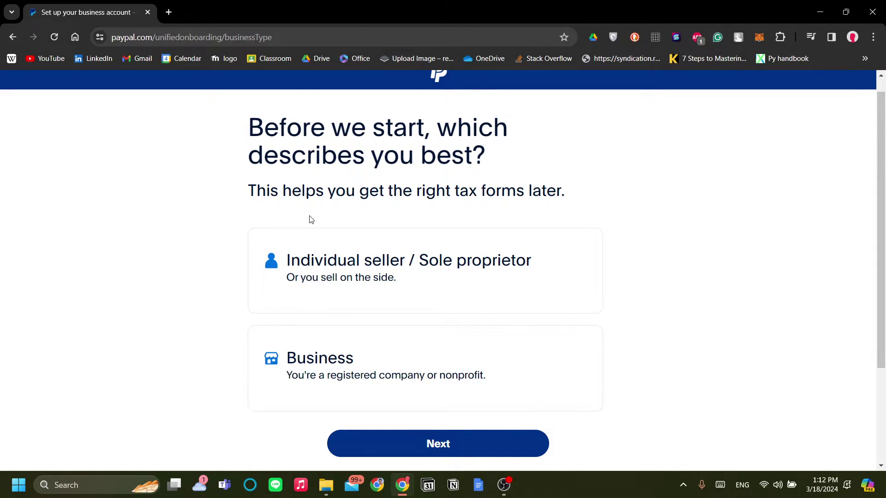
{"action": "scroll", "coordinate": [388, 217], "scroll_direction": "up", "scroll_amount": 1}
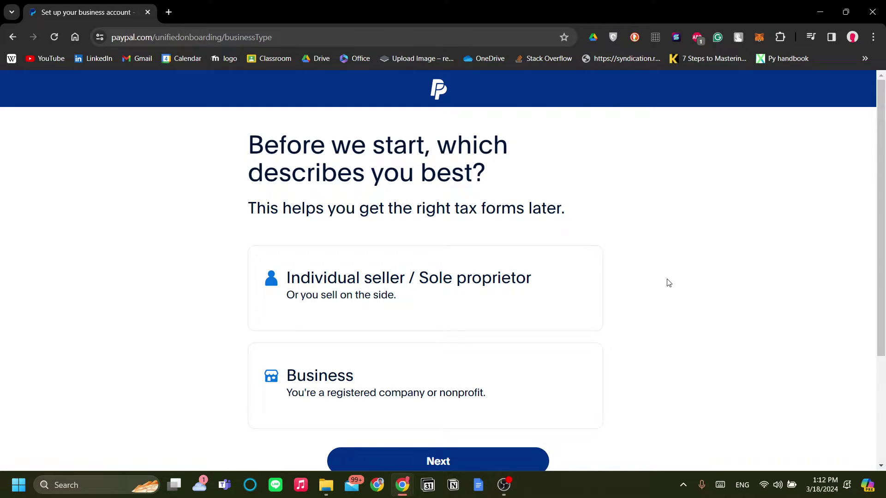
Choose Individual seller / Sole proprietor with business type Individual
{"action": "left_click", "coordinate": [548, 297]}
{"action": "scroll", "coordinate": [366, 281], "scroll_direction": "down", "scroll_amount": 2}
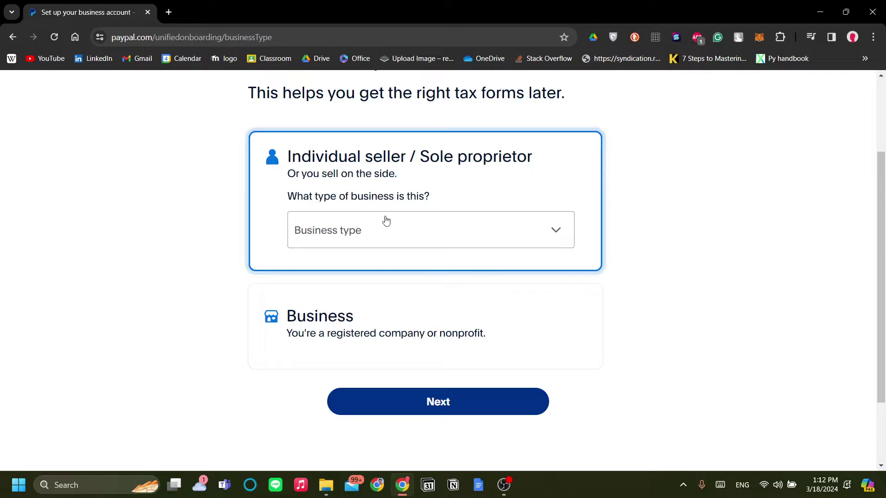
{"action": "scroll", "coordinate": [420, 259], "scroll_direction": "up", "scroll_amount": 1}
{"action": "left_click", "coordinate": [429, 298]}
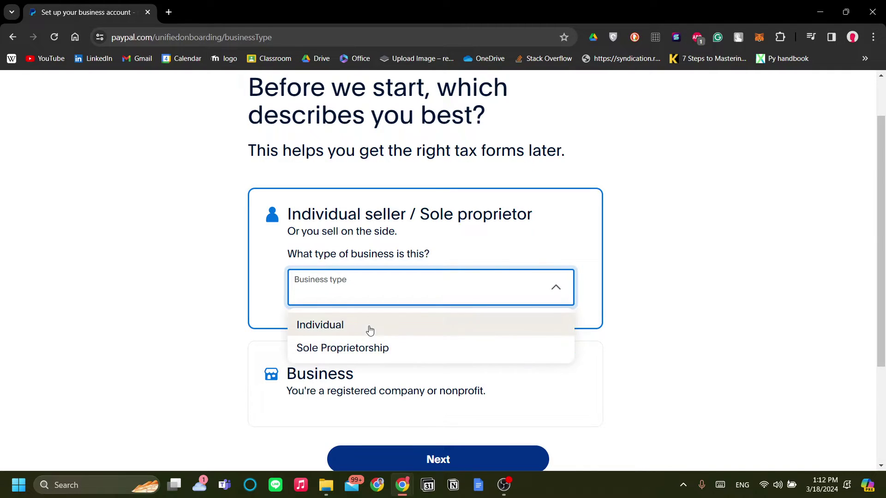
{"action": "left_click", "coordinate": [370, 326]}
{"action": "scroll", "coordinate": [445, 326], "scroll_direction": "up", "scroll_amount": 1}
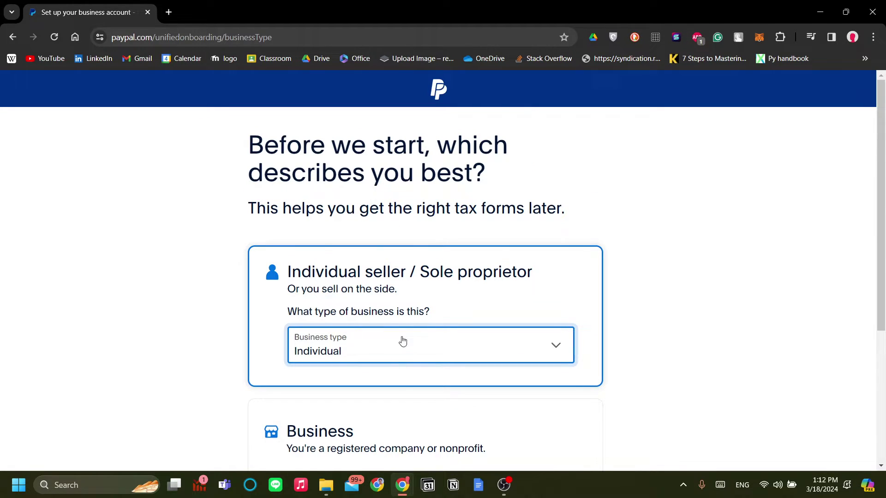
{"action": "left_click", "coordinate": [402, 341]}
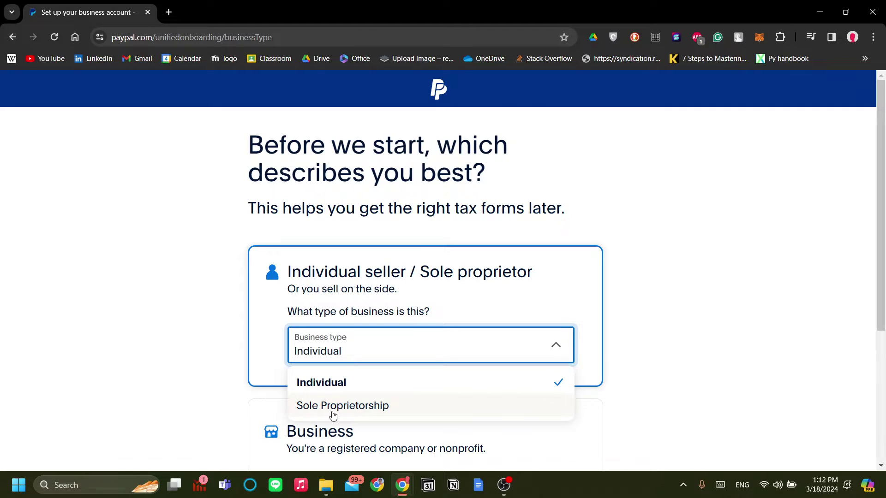
{"action": "left_click", "coordinate": [410, 347]}
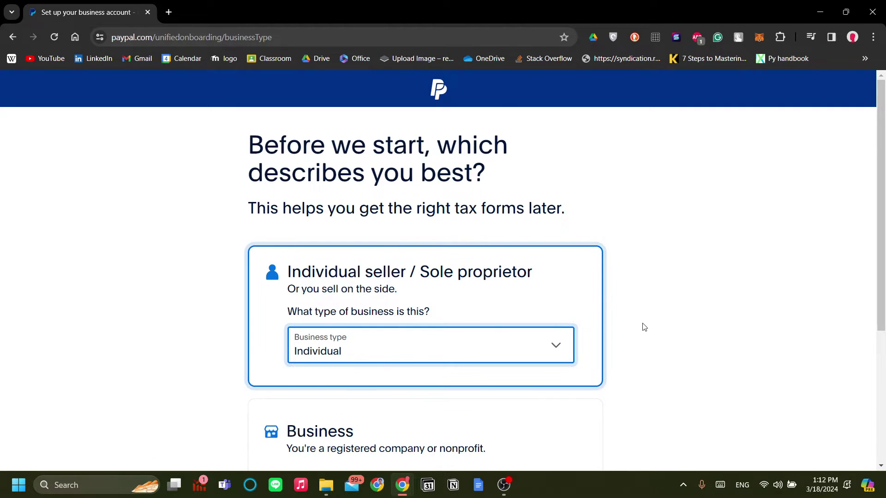
{"action": "scroll", "coordinate": [645, 328], "scroll_direction": "down", "scroll_amount": 3}
Check the registered Business option, then go back to Individual seller with type Individual
{"action": "left_click", "coordinate": [576, 351]}
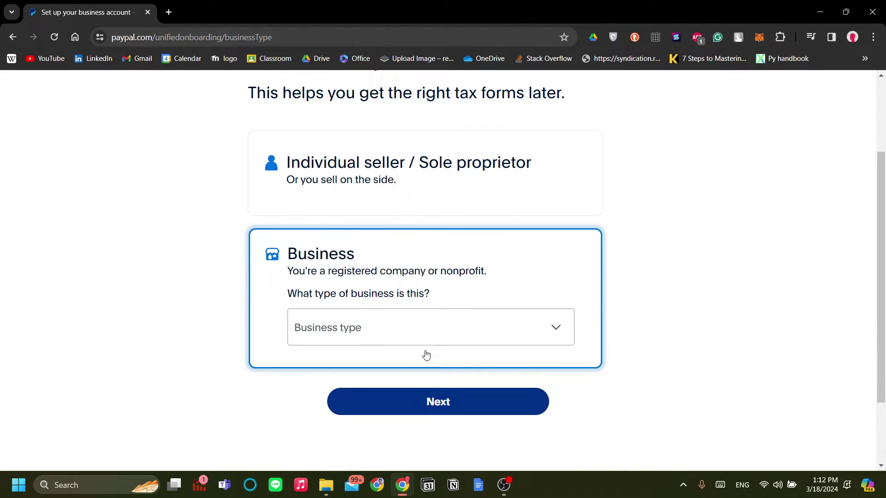
{"action": "left_click", "coordinate": [431, 336]}
{"action": "left_click", "coordinate": [455, 334]}
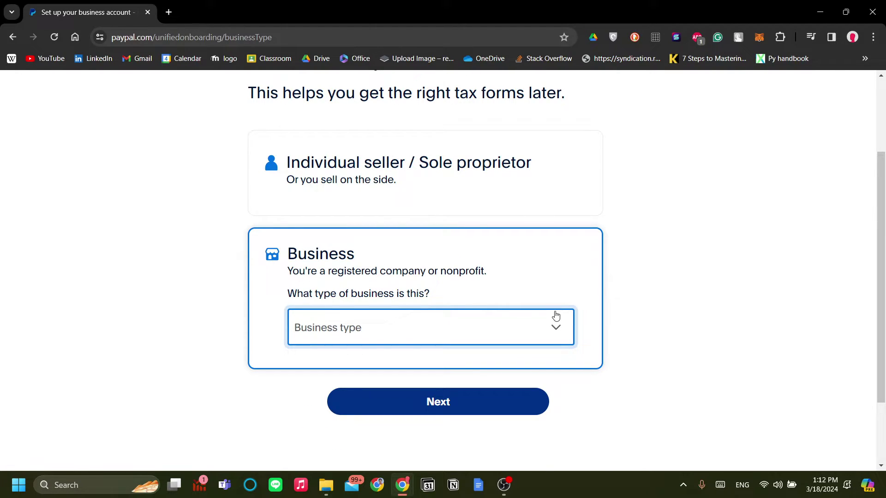
{"action": "scroll", "coordinate": [556, 316], "scroll_direction": "up", "scroll_amount": 3}
{"action": "scroll", "coordinate": [484, 301], "scroll_direction": "down", "scroll_amount": 3}
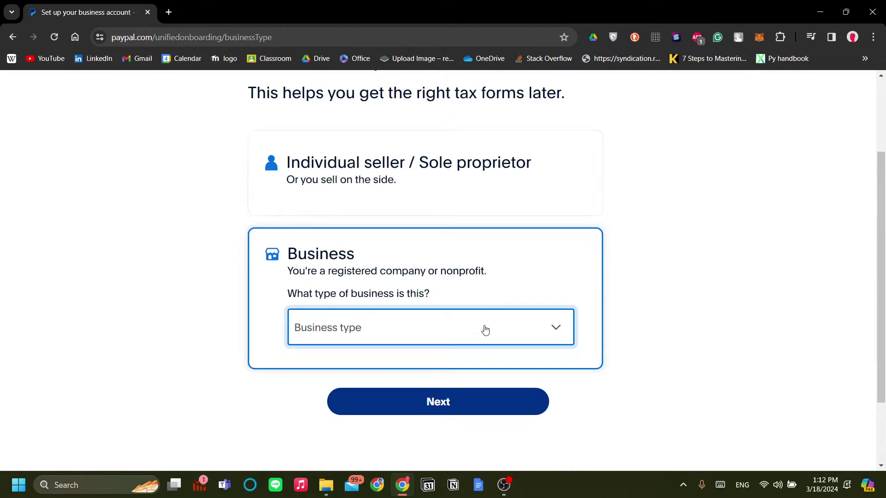
{"action": "left_click", "coordinate": [377, 181]}
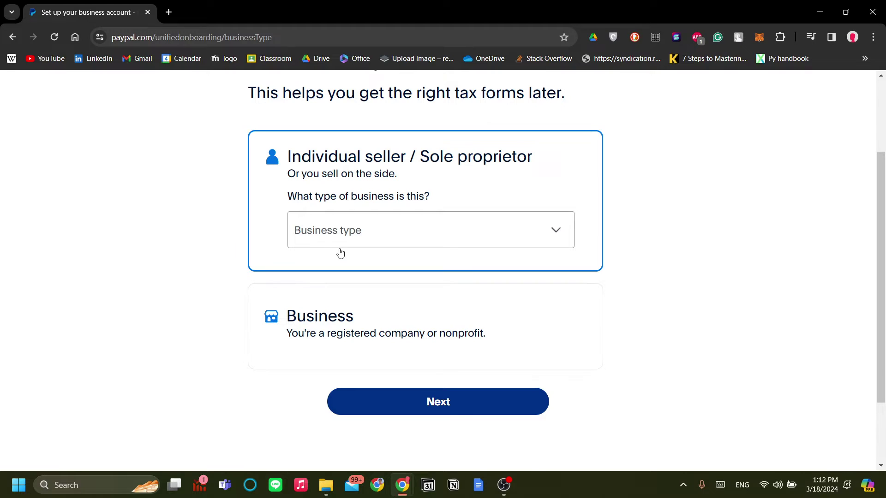
{"action": "left_click", "coordinate": [363, 231]}
{"action": "left_click", "coordinate": [381, 268]}
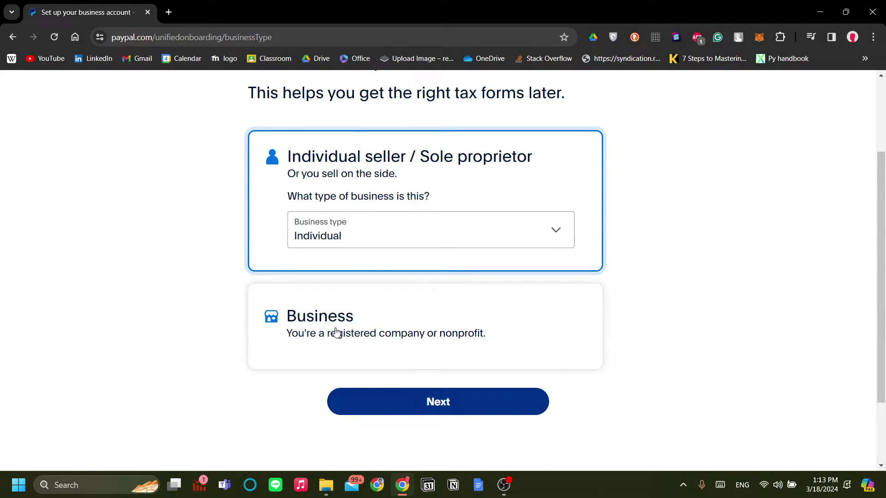
{"action": "scroll", "coordinate": [337, 332], "scroll_direction": "up", "scroll_amount": 1}
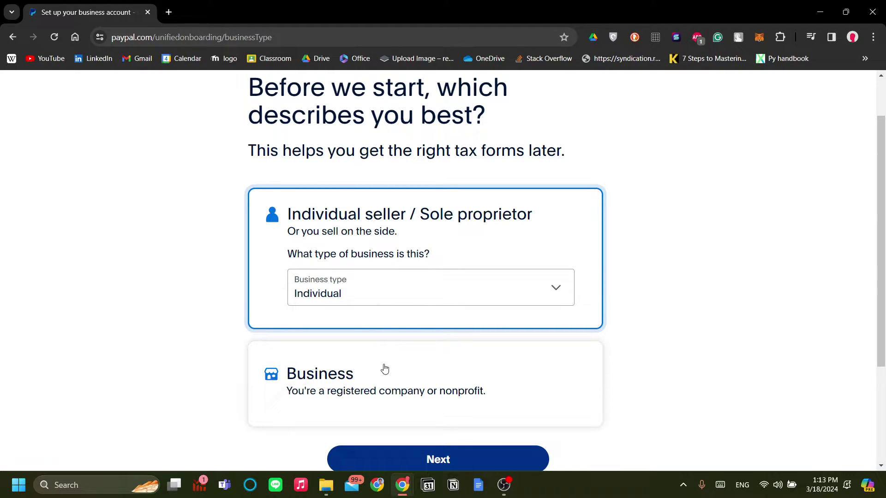
{"action": "scroll", "coordinate": [387, 365], "scroll_direction": "up", "scroll_amount": 1}
{"action": "scroll", "coordinate": [387, 366], "scroll_direction": "down", "scroll_amount": 1}
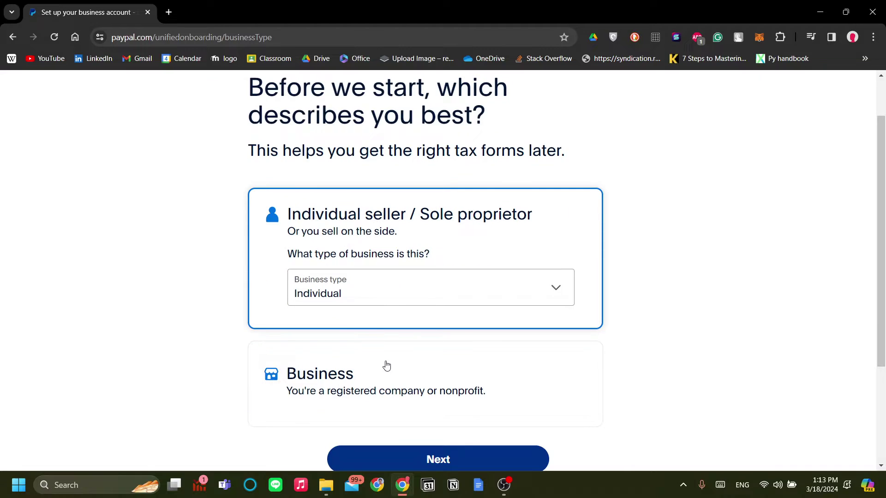
{"action": "scroll", "coordinate": [387, 366], "scroll_direction": "down", "scroll_amount": 1}
Move on to the personal details form and review name, birth date, nationality Indonesia and address
{"action": "left_click", "coordinate": [417, 408]}
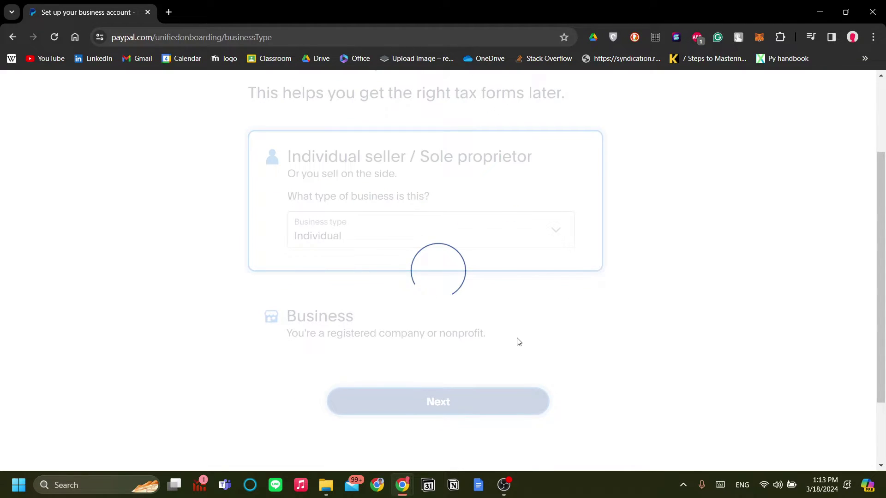
{"action": "scroll", "coordinate": [376, 253], "scroll_direction": "down", "scroll_amount": 6}
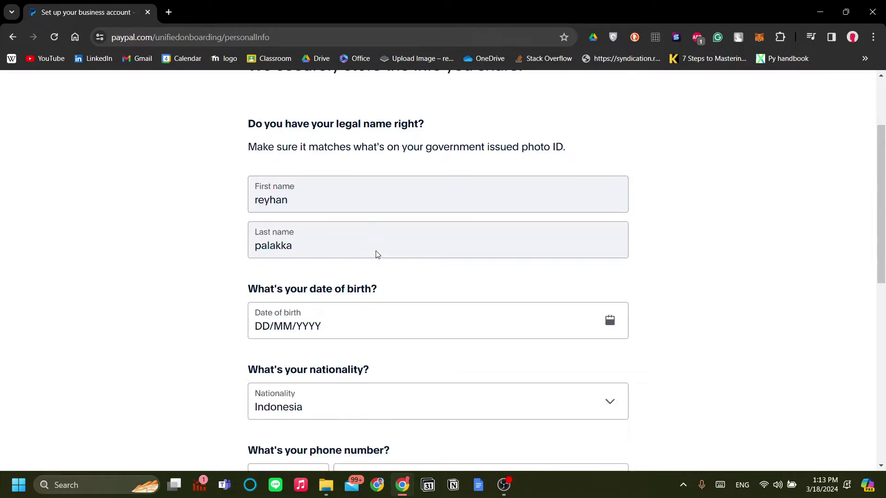
{"action": "scroll", "coordinate": [382, 275], "scroll_direction": "down", "scroll_amount": 6}
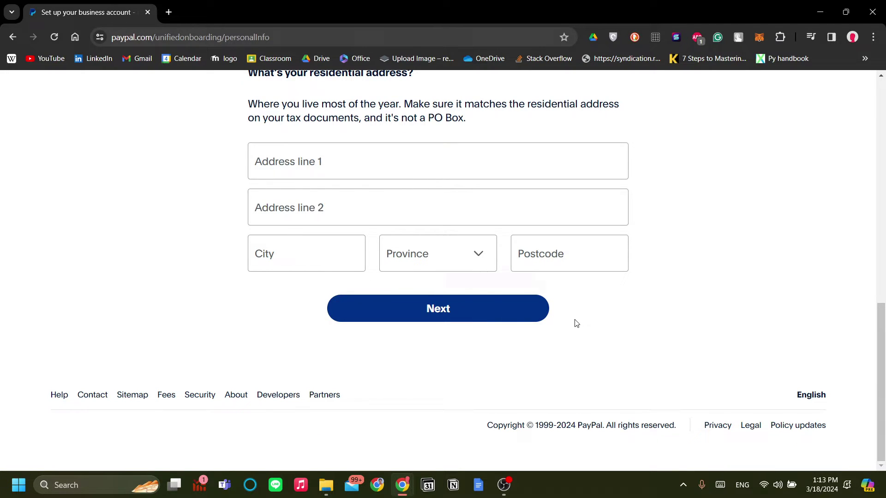
{"action": "scroll", "coordinate": [575, 323], "scroll_direction": "up", "scroll_amount": 1}
{"action": "scroll", "coordinate": [574, 320], "scroll_direction": "down", "scroll_amount": 1}
{"action": "scroll", "coordinate": [575, 323], "scroll_direction": "up", "scroll_amount": 1}
{"action": "scroll", "coordinate": [573, 322], "scroll_direction": "down", "scroll_amount": 1}
Enter AsikCars as the business name
{"action": "left_click", "coordinate": [361, 305]}
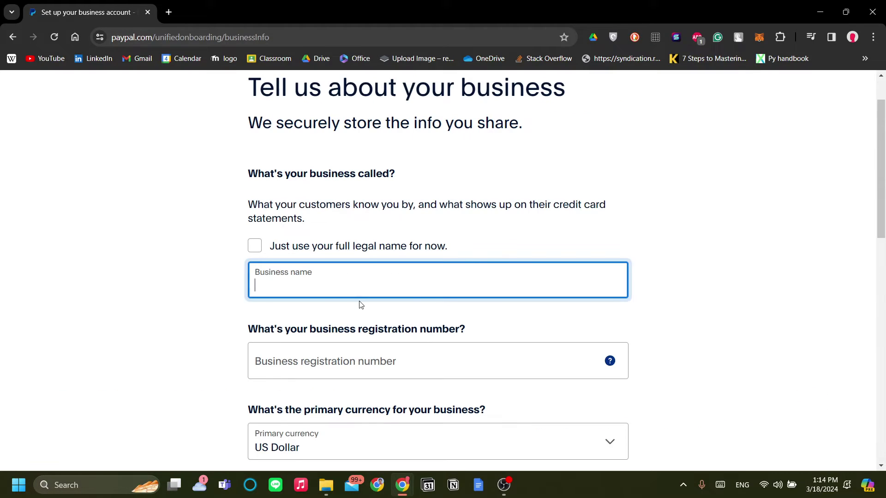
{"action": "scroll", "coordinate": [347, 212], "scroll_direction": "down", "scroll_amount": 1}
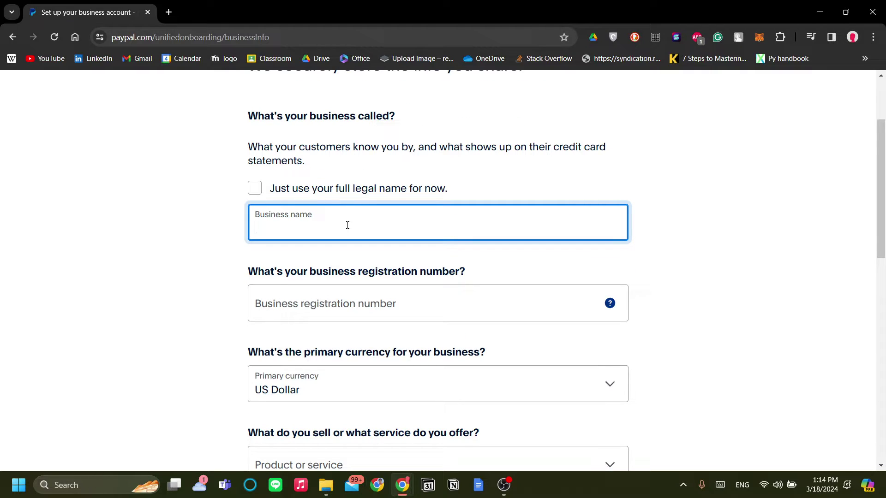
{"action": "scroll", "coordinate": [347, 230], "scroll_direction": "up", "scroll_amount": 2}
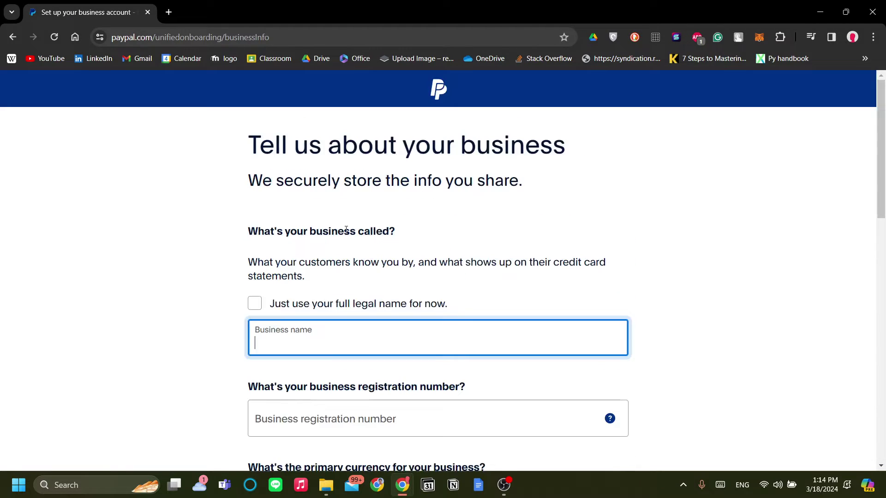
{"action": "scroll", "coordinate": [346, 230], "scroll_direction": "down", "scroll_amount": 13}
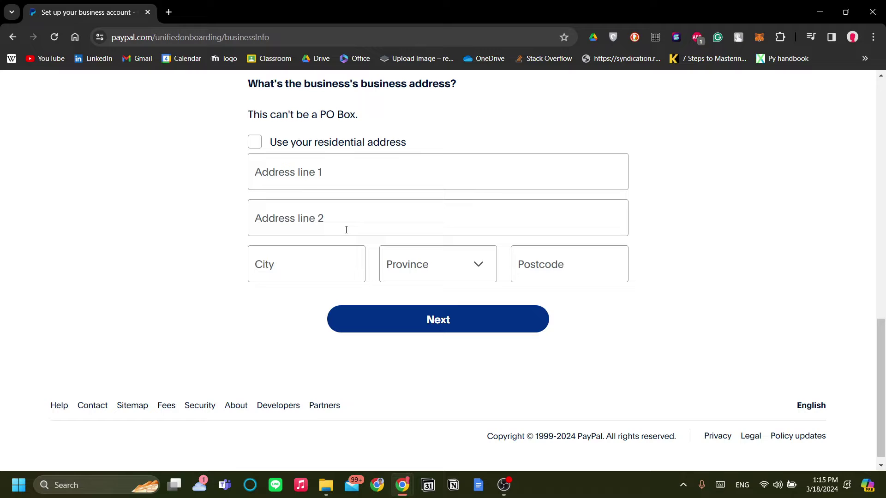
{"action": "scroll", "coordinate": [346, 230], "scroll_direction": "up", "scroll_amount": 13}
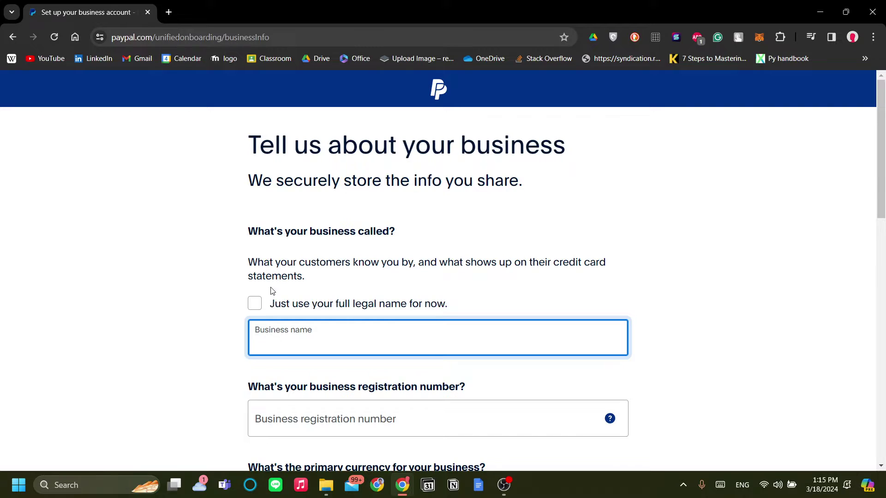
{"action": "scroll", "coordinate": [275, 284], "scroll_direction": "down", "scroll_amount": 6}
{"action": "scroll", "coordinate": [275, 284], "scroll_direction": "up", "scroll_amount": 6}
{"action": "type", "text": "AsikCars"}
Dismiss the registration number help note and leave that field blank
{"action": "scroll", "coordinate": [466, 184], "scroll_direction": "down", "scroll_amount": 5}
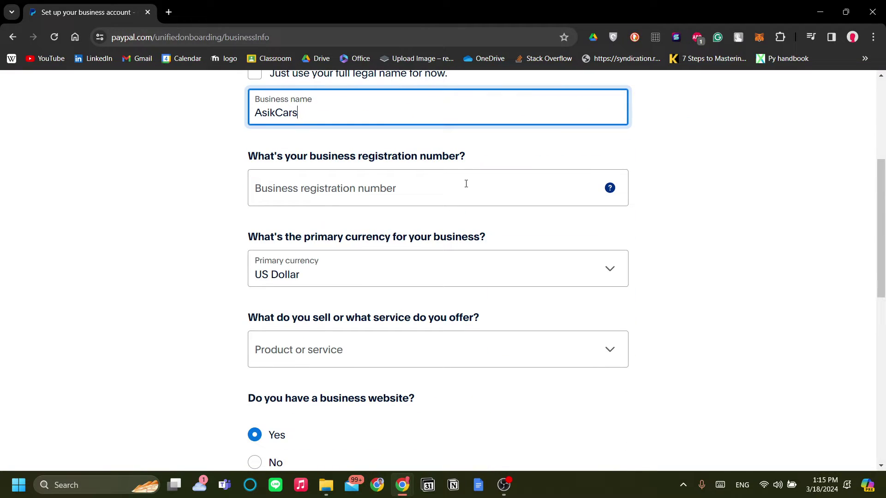
{"action": "mouse_move", "coordinate": [614, 194]}
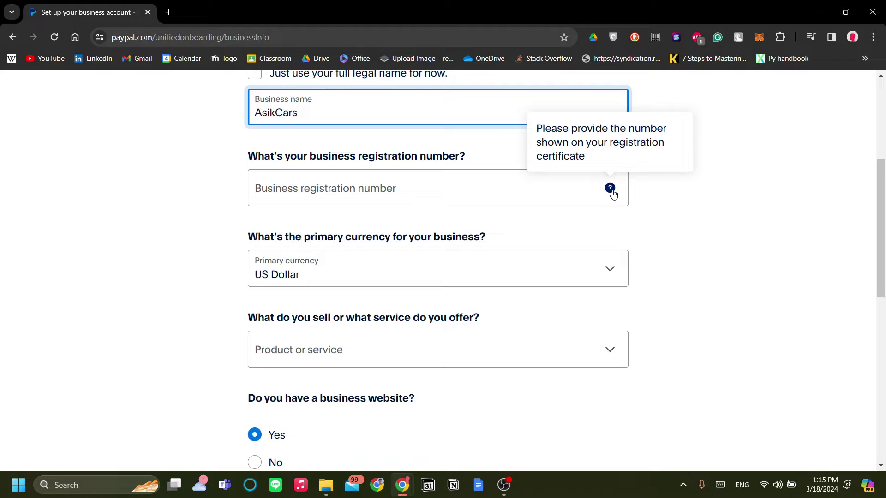
{"action": "left_click", "coordinate": [546, 192]}
{"action": "left_click", "coordinate": [738, 211]}
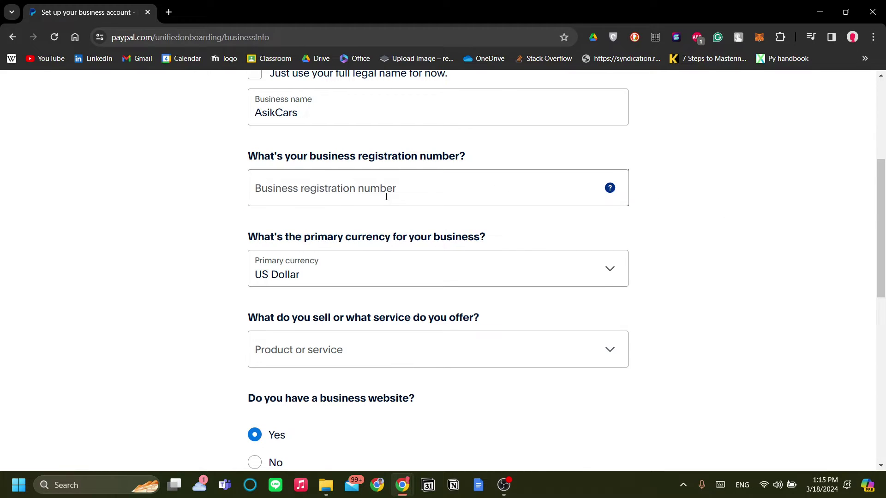
{"action": "scroll", "coordinate": [635, 313], "scroll_direction": "down", "scroll_amount": 2}
{"action": "scroll", "coordinate": [607, 296], "scroll_direction": "up", "scroll_amount": 2}
{"action": "scroll", "coordinate": [509, 295], "scroll_direction": "down", "scroll_amount": 3}
{"action": "scroll", "coordinate": [405, 196], "scroll_direction": "up", "scroll_amount": 2}
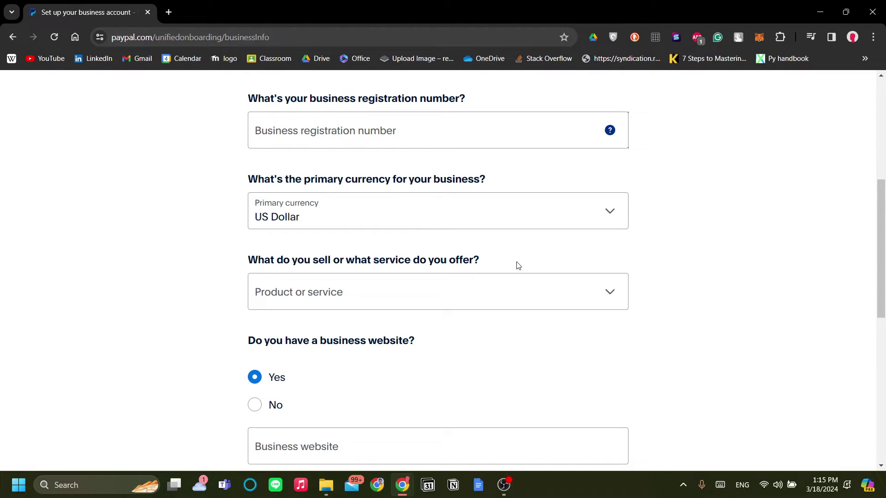
{"action": "scroll", "coordinate": [518, 266], "scroll_direction": "down", "scroll_amount": 1}
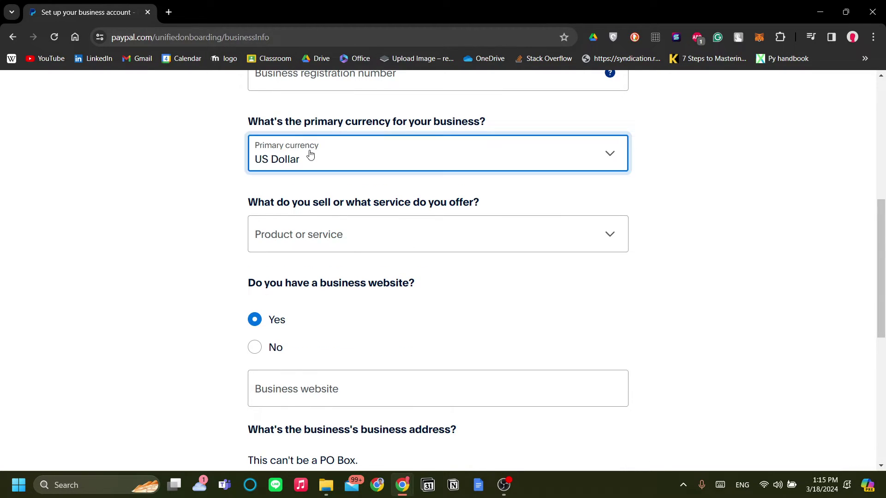
Keep US Dollar as the primary currency
{"action": "left_click", "coordinate": [377, 157]}
{"action": "left_click", "coordinate": [376, 157]}
{"action": "left_click", "coordinate": [578, 169]}
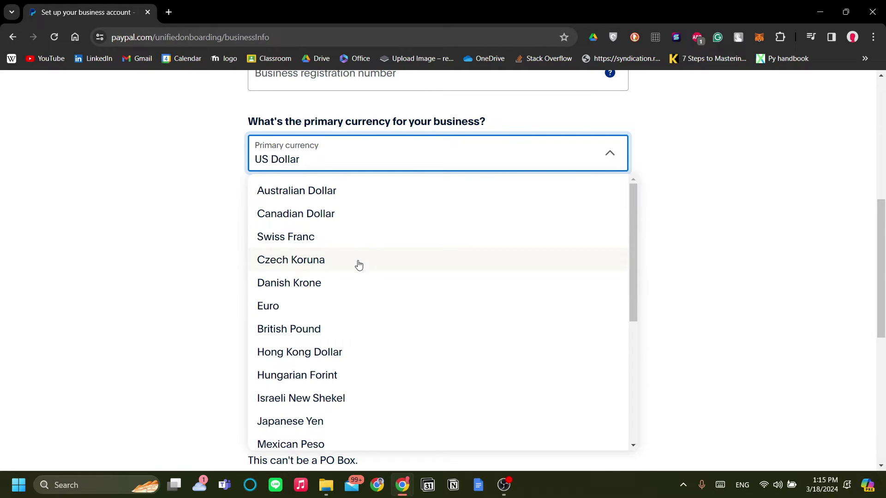
{"action": "left_click", "coordinate": [666, 233]}
{"action": "left_click", "coordinate": [460, 166]}
{"action": "left_click", "coordinate": [195, 196]}
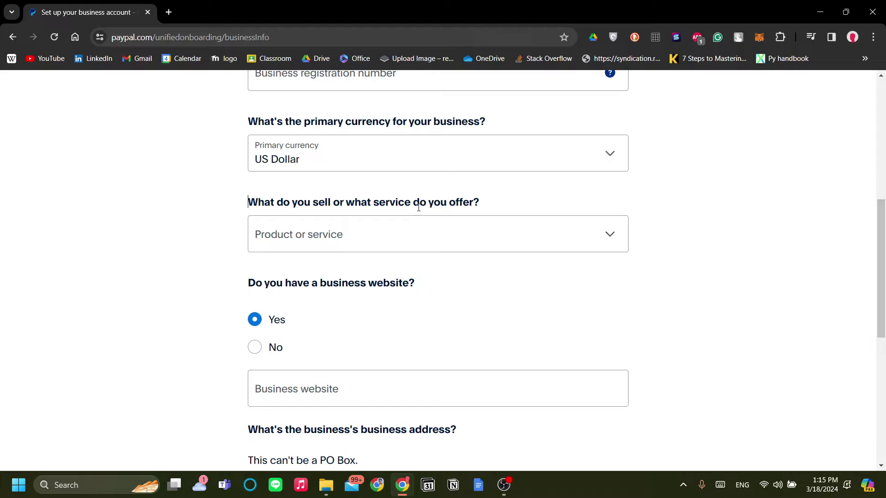
Search 'auto' and set the product or service to Automotive Parts and Accessories Stores
{"action": "left_click", "coordinate": [392, 238]}
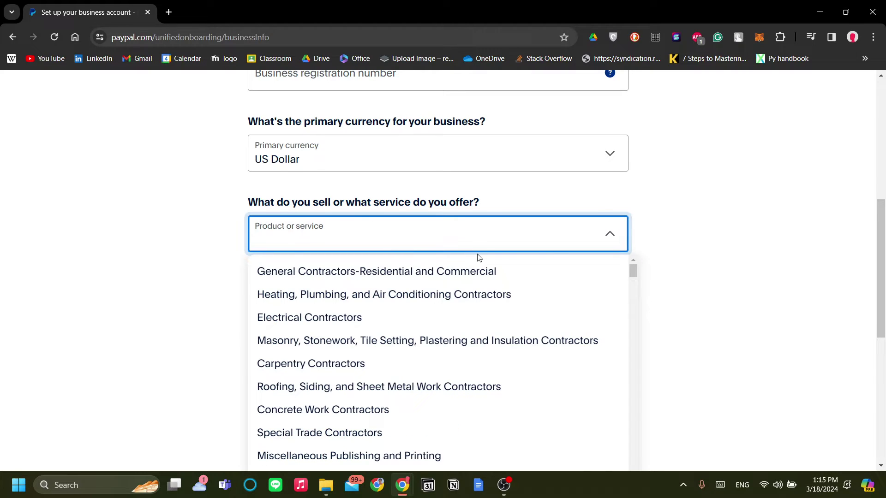
{"action": "type", "text": "auto,"}
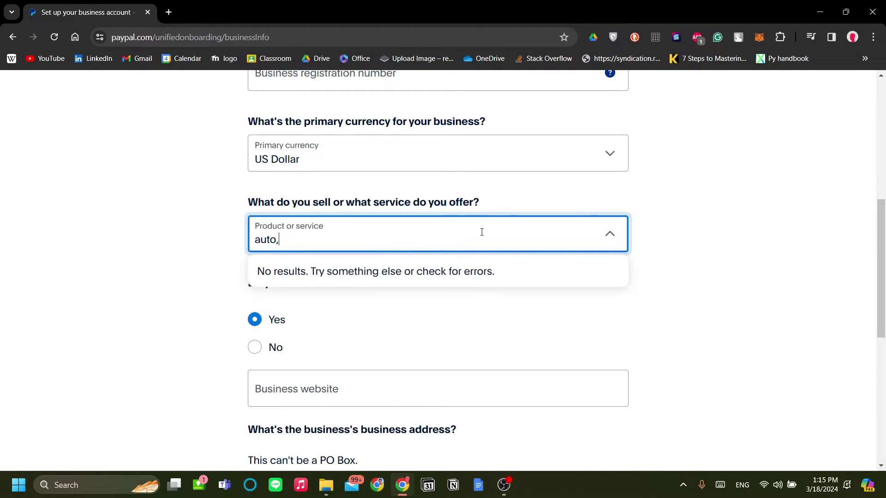
{"action": "key", "text": "BackSpace"}
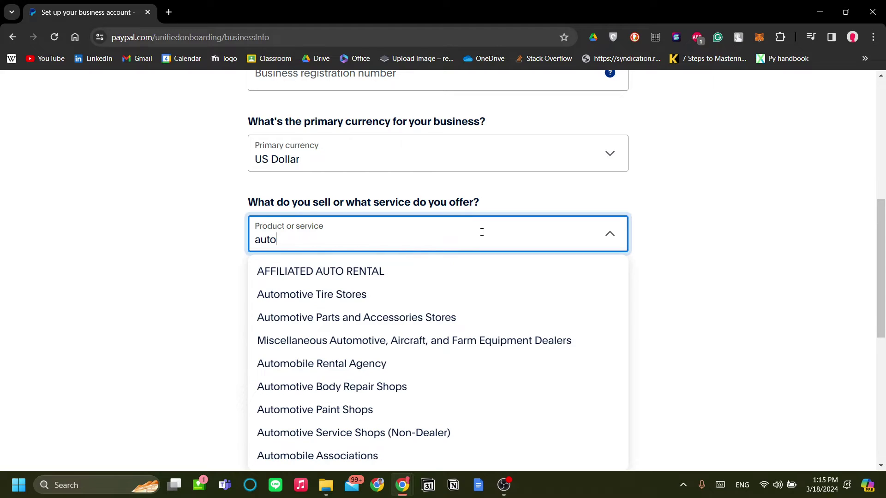
{"action": "left_click", "coordinate": [432, 330]}
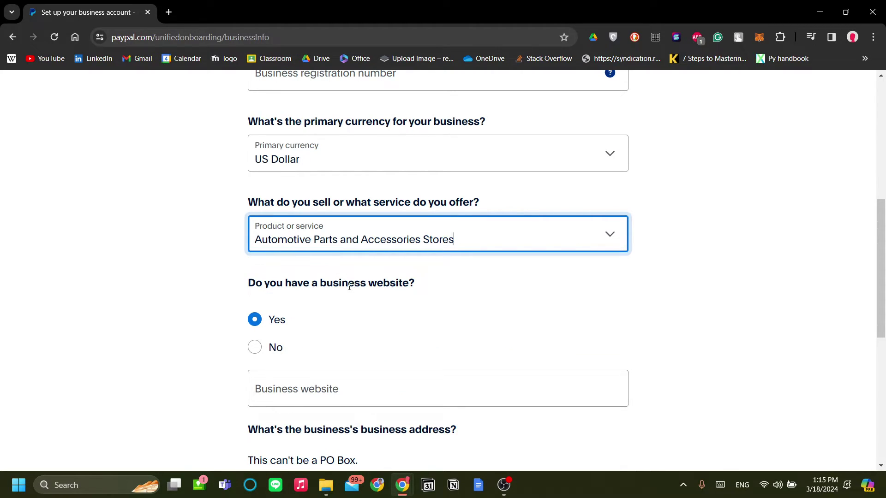
Answer No to having a business website and continue
{"action": "scroll", "coordinate": [347, 301], "scroll_direction": "down", "scroll_amount": 2}
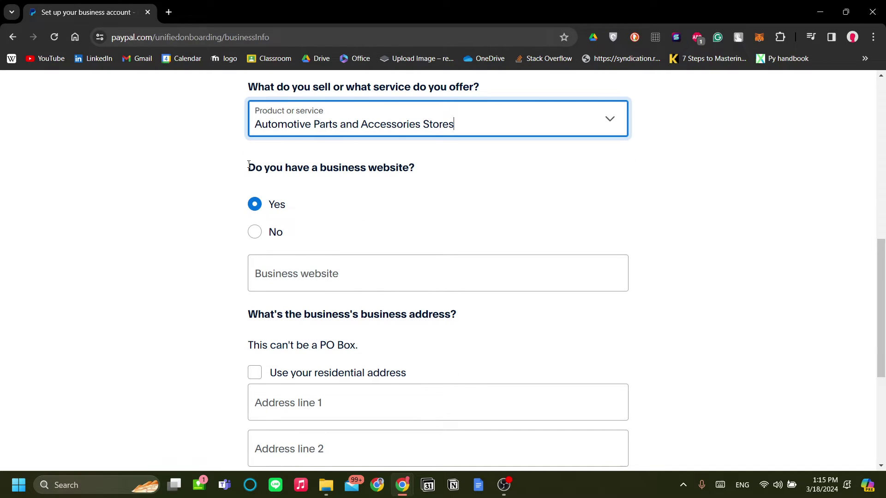
{"action": "scroll", "coordinate": [439, 213], "scroll_direction": "down", "scroll_amount": 1}
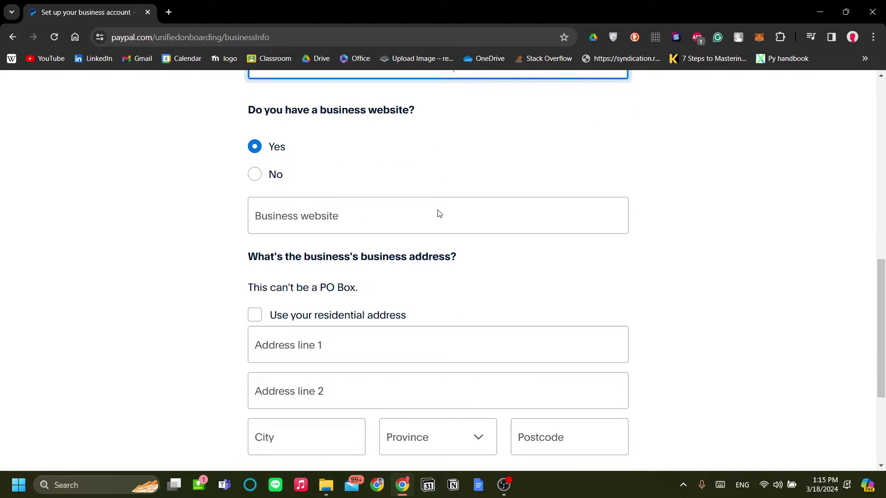
{"action": "left_click", "coordinate": [313, 213]}
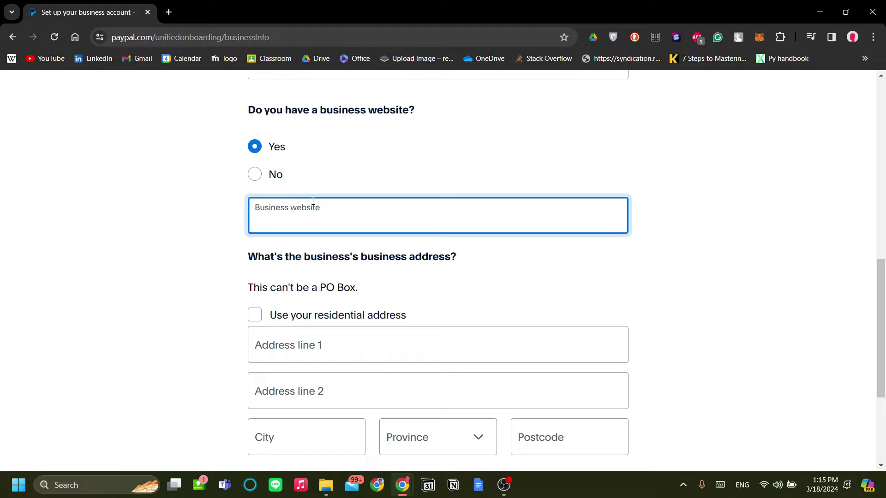
{"action": "left_click", "coordinate": [256, 178]}
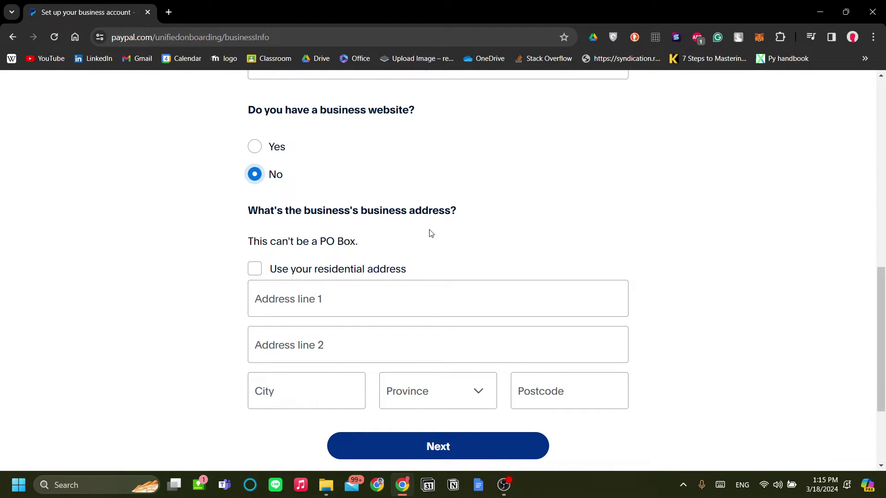
{"action": "scroll", "coordinate": [434, 233], "scroll_direction": "up", "scroll_amount": 3}
{"action": "scroll", "coordinate": [438, 234], "scroll_direction": "up", "scroll_amount": 4}
{"action": "scroll", "coordinate": [441, 235], "scroll_direction": "down", "scroll_amount": 5}
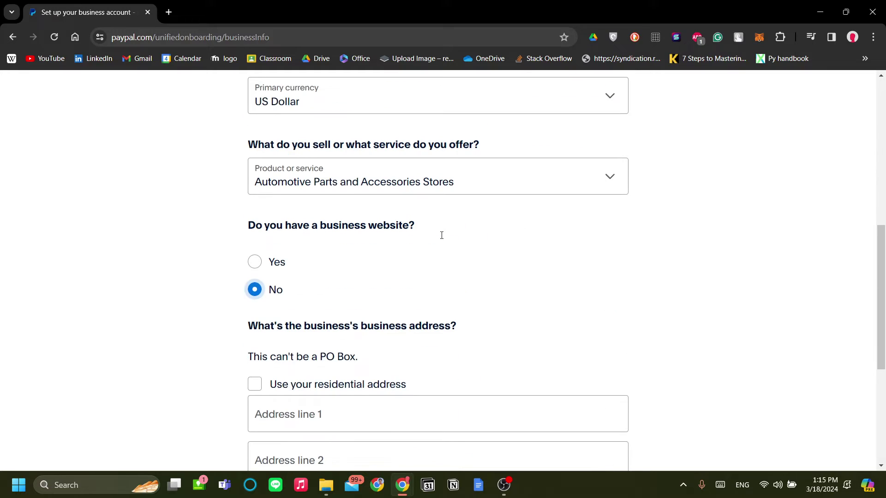
{"action": "left_click", "coordinate": [407, 292]}
{"action": "left_click", "coordinate": [275, 270]}
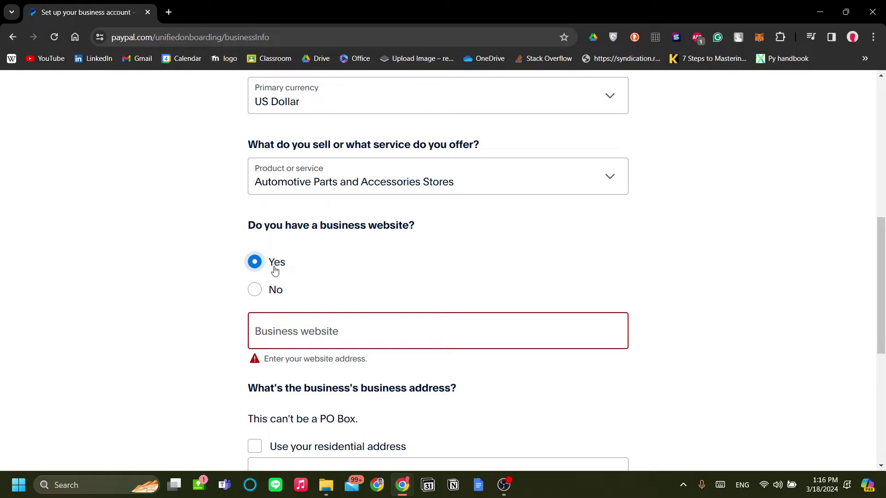
{"action": "left_click", "coordinate": [405, 338]}
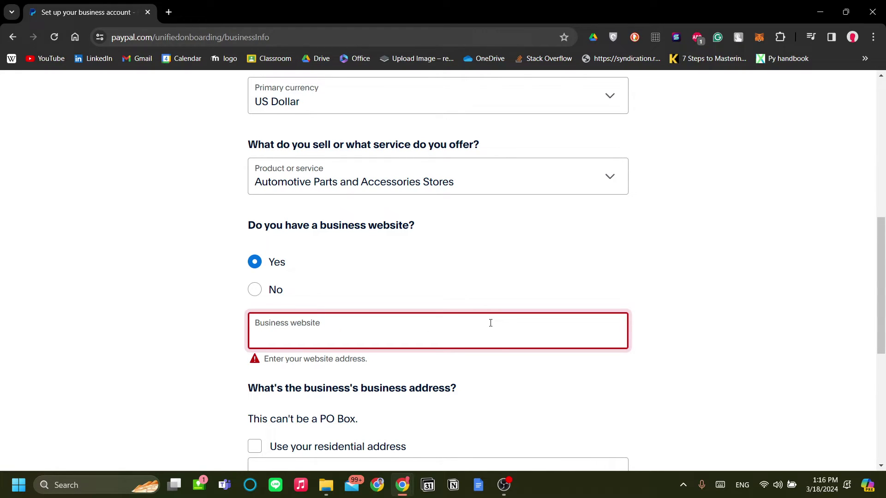
{"action": "left_click", "coordinate": [266, 293]}
{"action": "scroll", "coordinate": [509, 284], "scroll_direction": "down", "scroll_amount": 4}
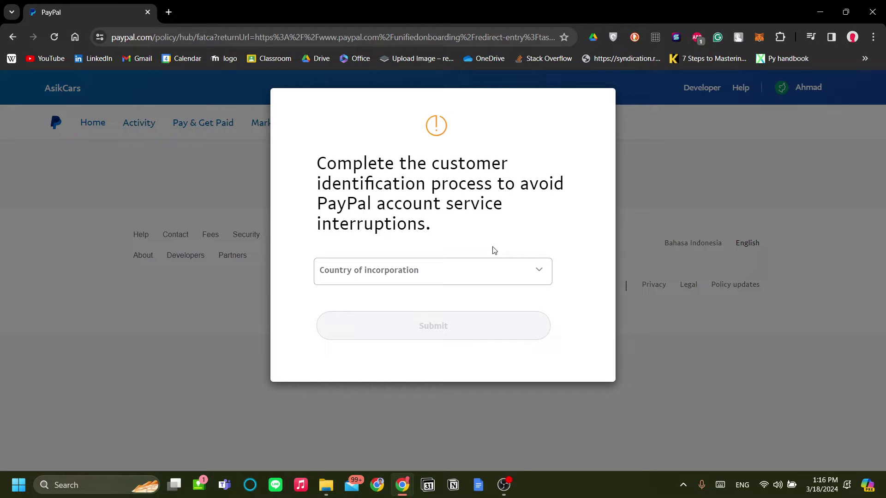
Select Indonesia as the country of incorporation and submit it
{"action": "left_click", "coordinate": [397, 272]}
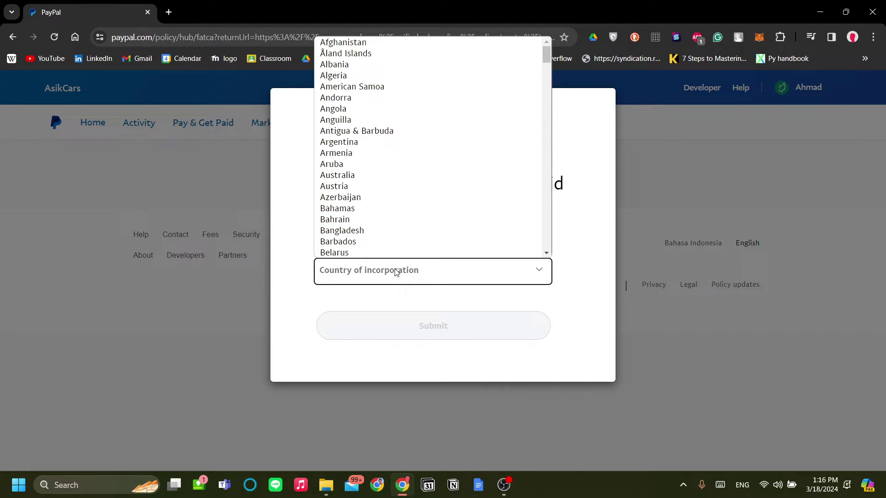
{"action": "left_click", "coordinate": [396, 272]}
{"action": "left_click", "coordinate": [503, 282]}
{"action": "scroll", "coordinate": [369, 172], "scroll_direction": "down", "scroll_amount": 4}
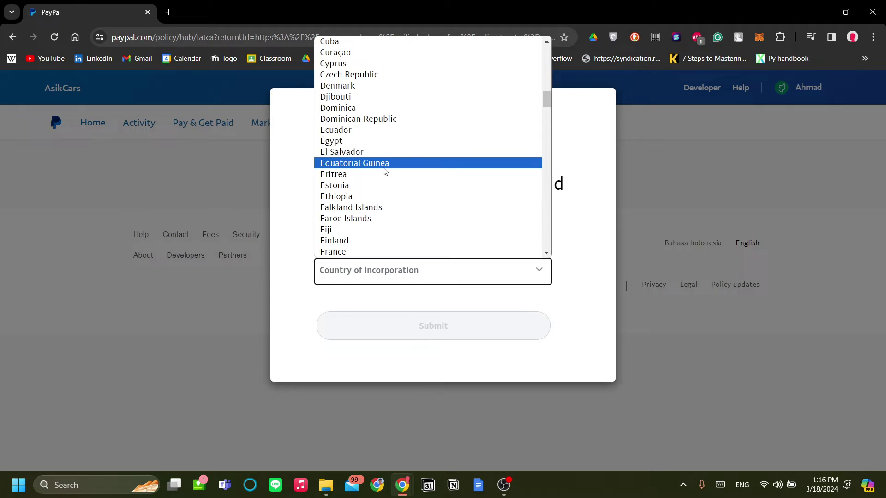
{"action": "key", "text": "i"}
{"action": "scroll", "coordinate": [386, 180], "scroll_direction": "down", "scroll_amount": 2}
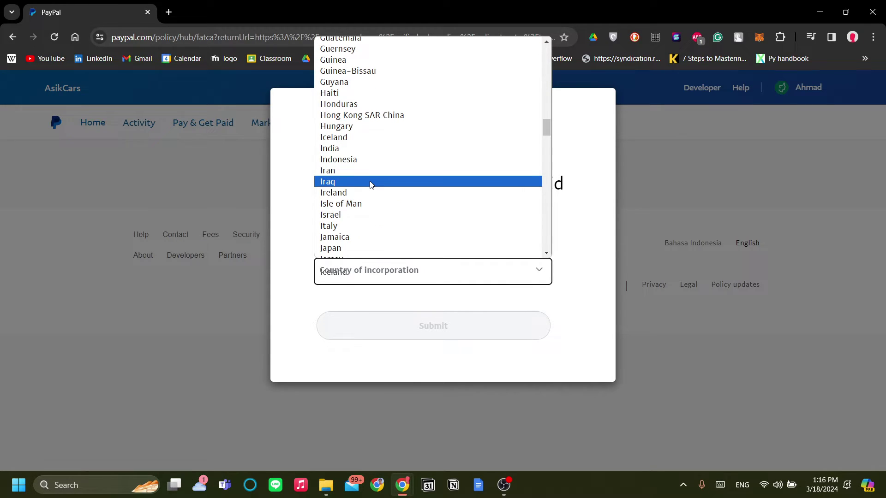
{"action": "left_click", "coordinate": [369, 161]}
{"action": "left_click", "coordinate": [446, 314]}
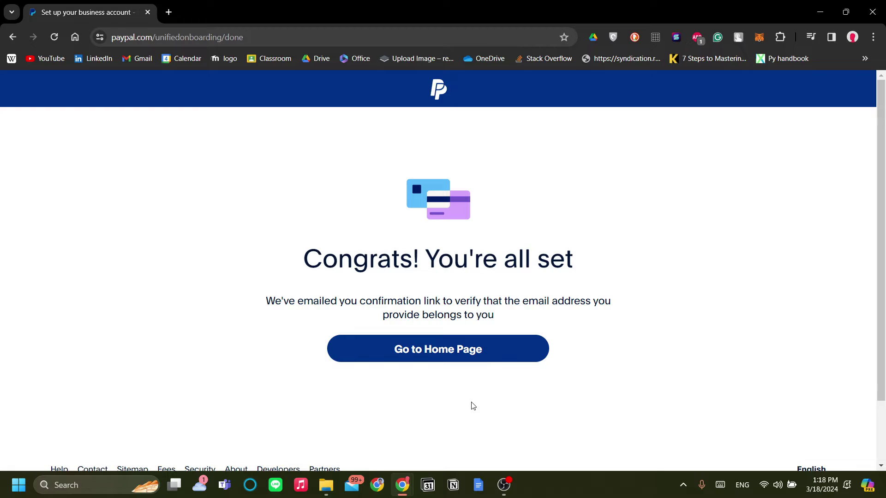
Leave the 'Congrats! You're all set' page for the AsikCars home dashboard
{"action": "scroll", "coordinate": [471, 404], "scroll_direction": "down", "scroll_amount": 2}
{"action": "scroll", "coordinate": [471, 404], "scroll_direction": "up", "scroll_amount": 2}
{"action": "left_click", "coordinate": [465, 359]}
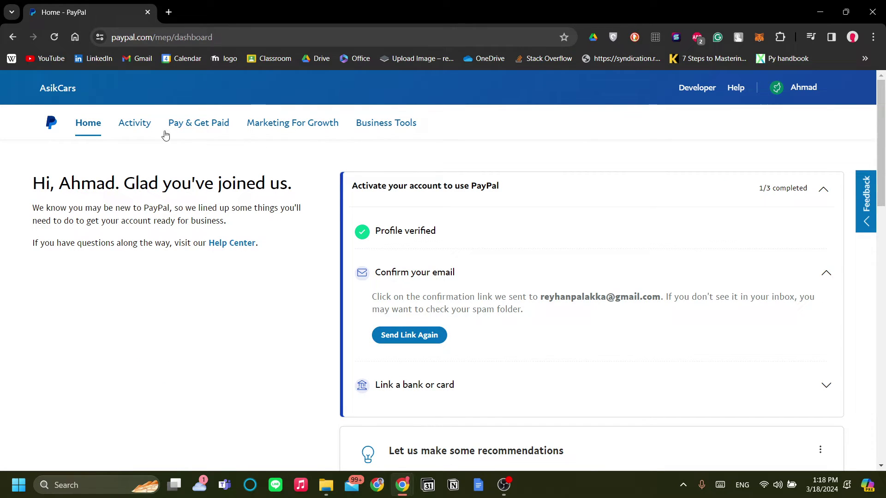
Check the empty All Transactions list under Activity, then open Business Tools from the menu bar
{"action": "left_click", "coordinate": [139, 131]}
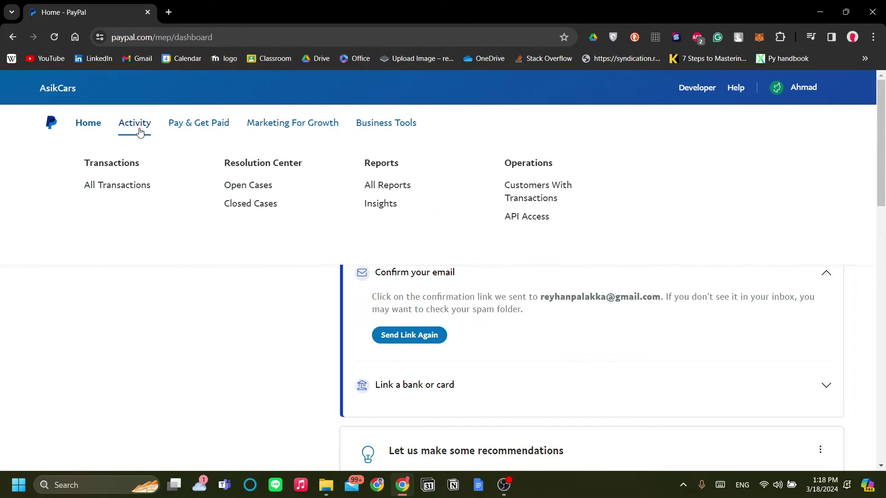
{"action": "left_click", "coordinate": [133, 189]}
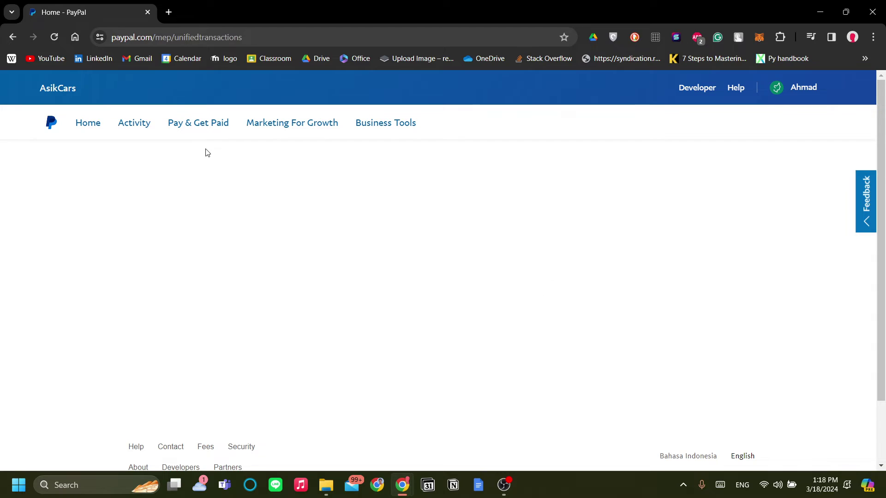
{"action": "left_click", "coordinate": [211, 133]}
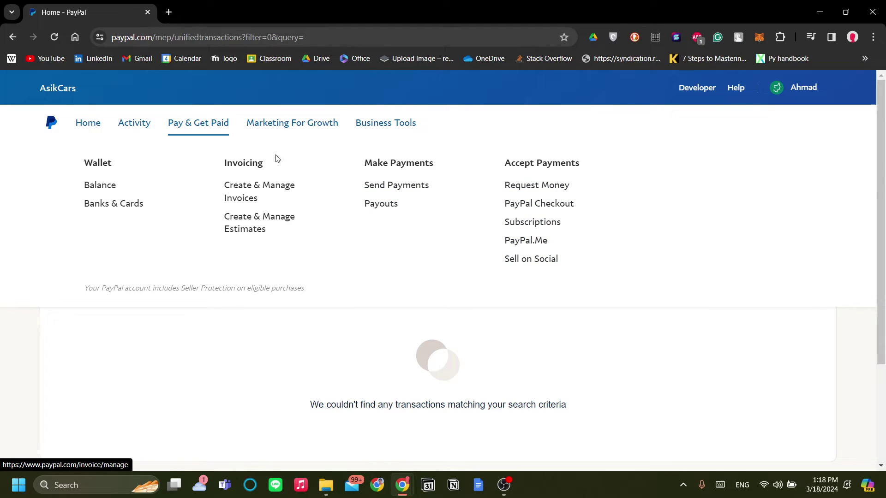
{"action": "mouse_move", "coordinate": [292, 133]}
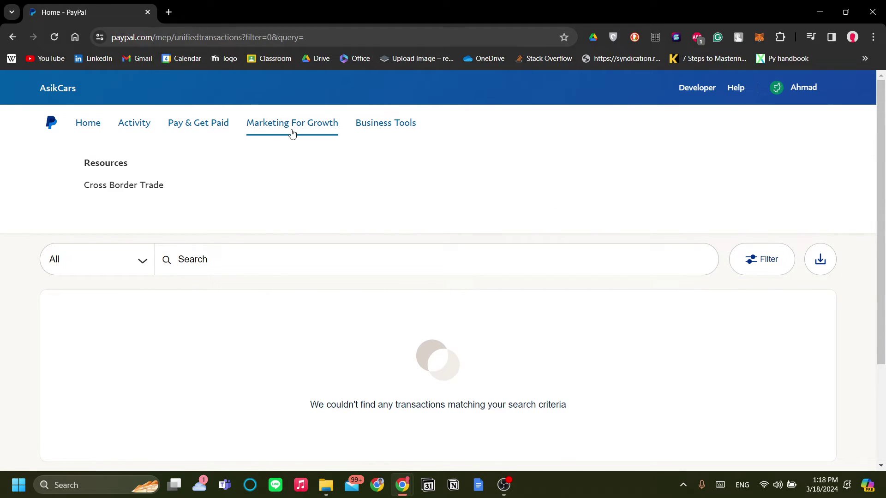
{"action": "left_click", "coordinate": [406, 131]}
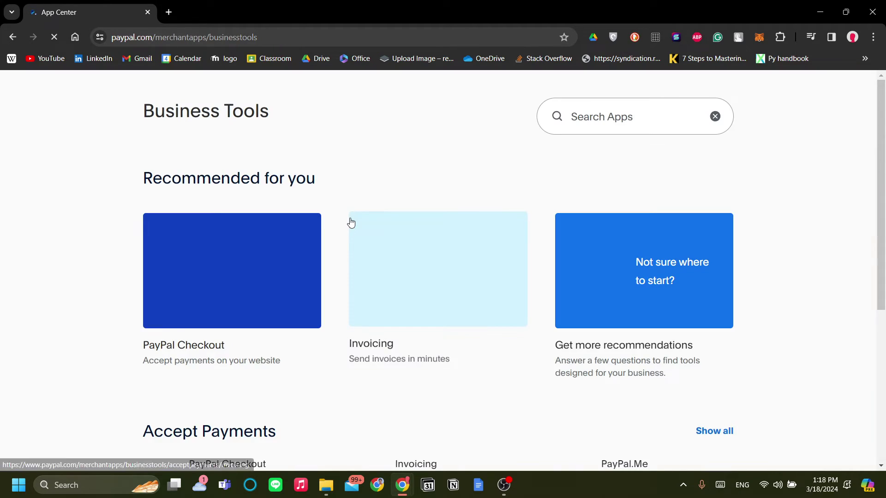
Browse the Business Tools catalogue and open the PayPal.Me card under Accept Payments
{"action": "scroll", "coordinate": [412, 284], "scroll_direction": "down", "scroll_amount": 2}
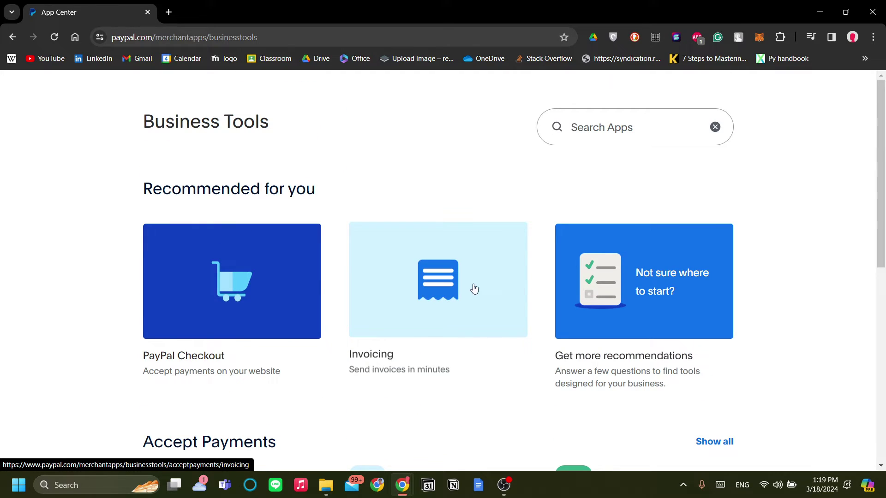
{"action": "scroll", "coordinate": [467, 332], "scroll_direction": "down", "scroll_amount": 2}
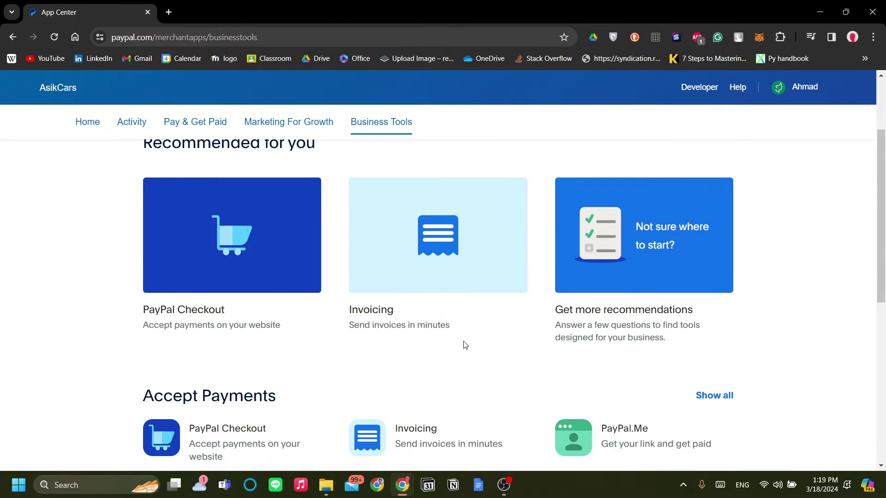
{"action": "scroll", "coordinate": [465, 345], "scroll_direction": "up", "scroll_amount": 2}
{"action": "scroll", "coordinate": [463, 342], "scroll_direction": "down", "scroll_amount": 2}
{"action": "scroll", "coordinate": [439, 354], "scroll_direction": "down", "scroll_amount": 2}
{"action": "scroll", "coordinate": [438, 354], "scroll_direction": "up", "scroll_amount": 4}
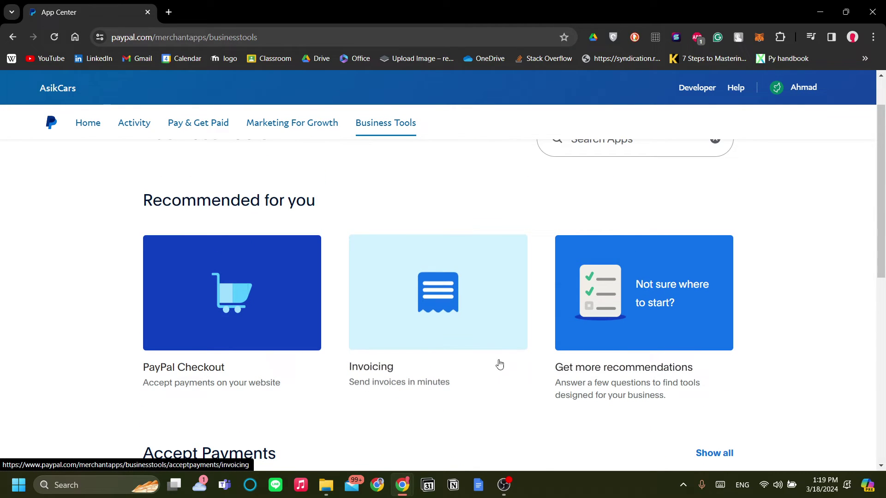
{"action": "scroll", "coordinate": [499, 364], "scroll_direction": "down", "scroll_amount": 1}
{"action": "scroll", "coordinate": [218, 331], "scroll_direction": "down", "scroll_amount": 1}
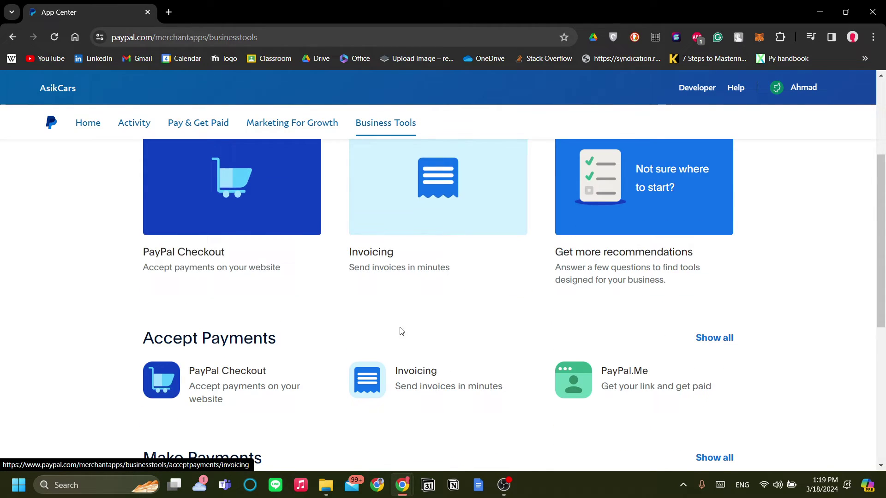
{"action": "scroll", "coordinate": [327, 333], "scroll_direction": "down", "scroll_amount": 1}
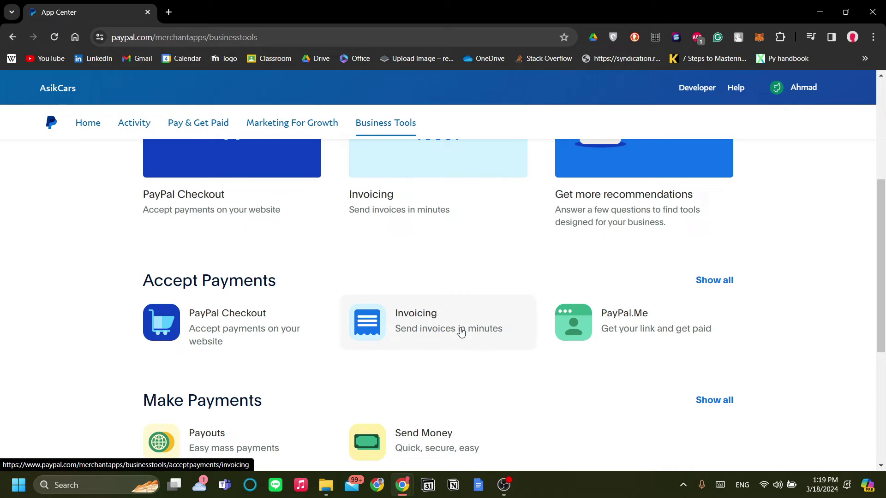
{"action": "scroll", "coordinate": [696, 328], "scroll_direction": "down", "scroll_amount": 1}
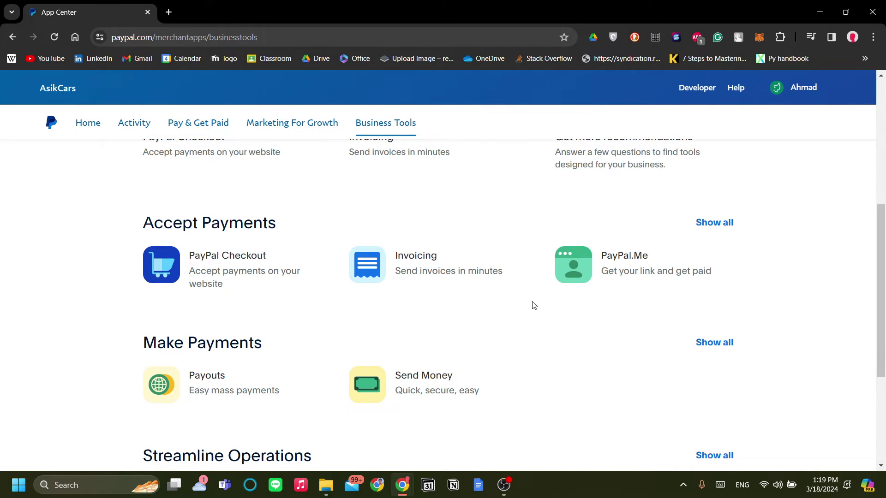
{"action": "scroll", "coordinate": [533, 304], "scroll_direction": "up", "scroll_amount": 2}
{"action": "left_click", "coordinate": [637, 369]}
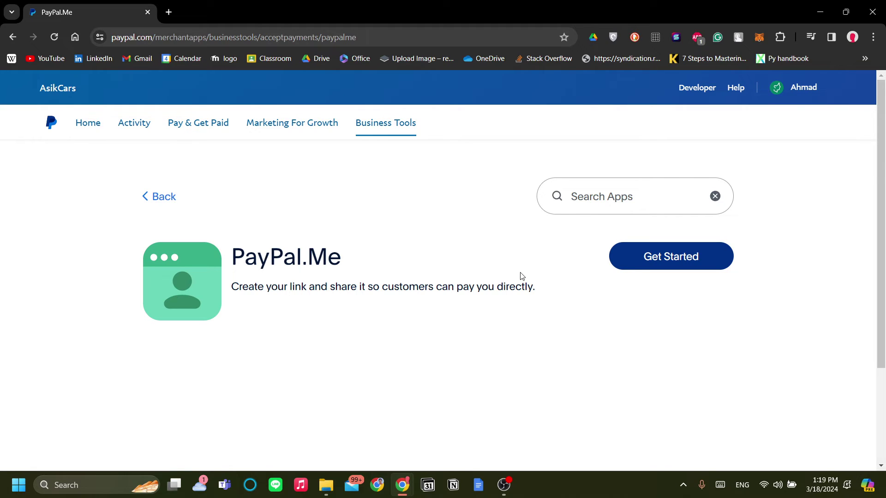
Read through the PayPal.Me tool description on its page
{"action": "scroll", "coordinate": [522, 276], "scroll_direction": "down", "scroll_amount": 2}
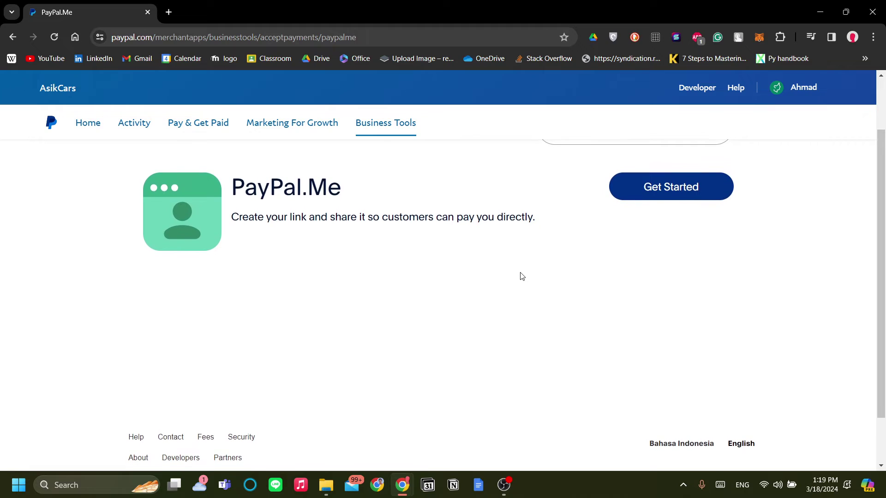
{"action": "scroll", "coordinate": [522, 276], "scroll_direction": "up", "scroll_amount": 2}
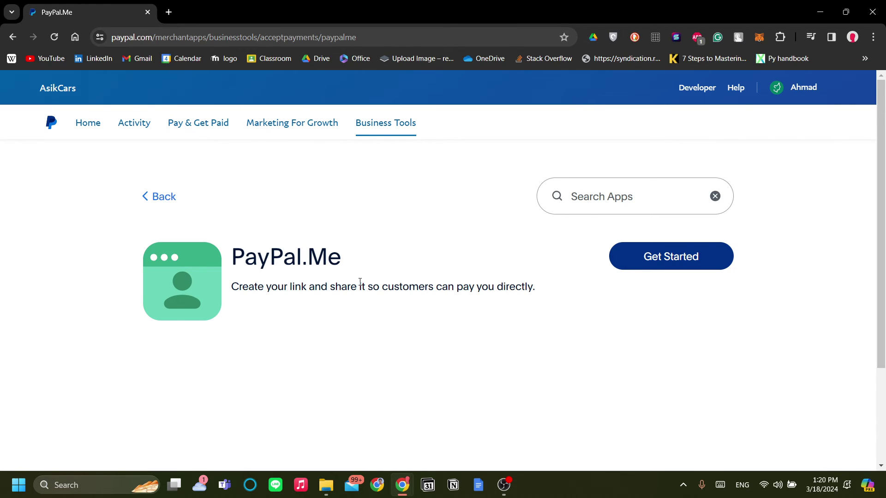
{"action": "left_click_drag", "start_coordinate": [360, 286], "coordinate": [269, 256]}
{"action": "left_click", "coordinate": [385, 273]}
Preview the PayPal.Me profile setup via Get Started, then back out to Business Tools
{"action": "left_click", "coordinate": [629, 249]}
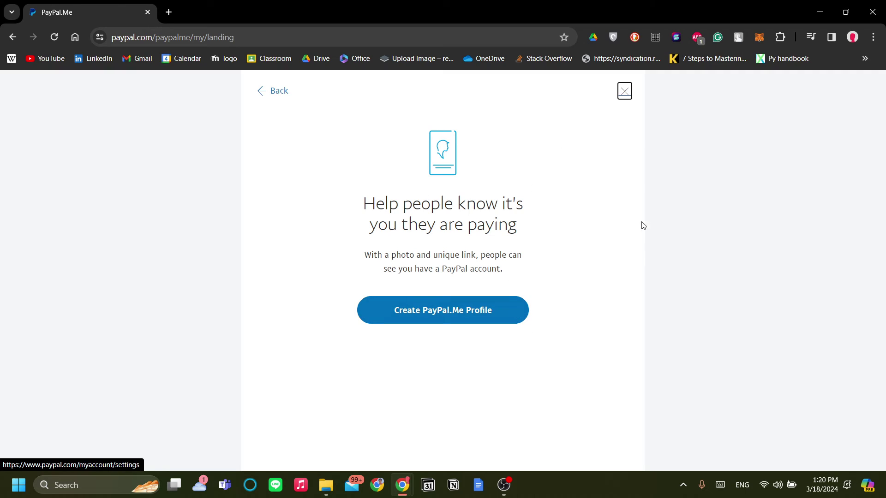
{"action": "left_click", "coordinate": [625, 90]}
{"action": "left_click", "coordinate": [265, 91]}
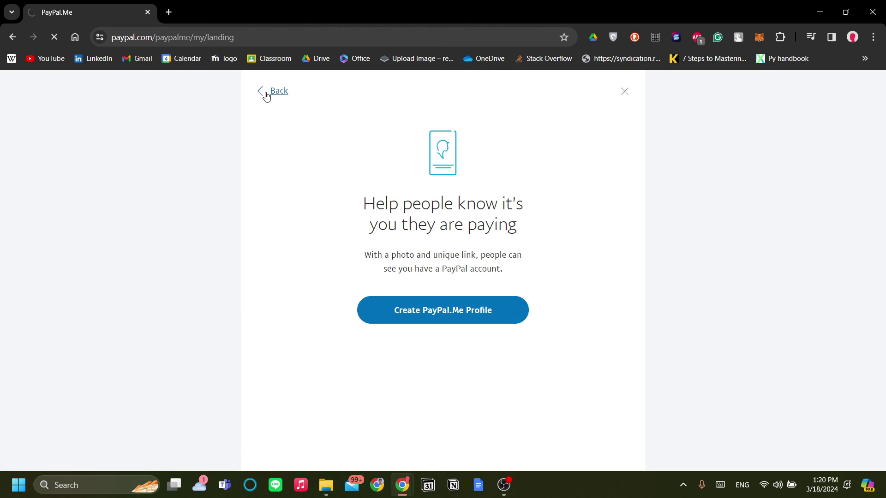
{"action": "left_click", "coordinate": [263, 91]}
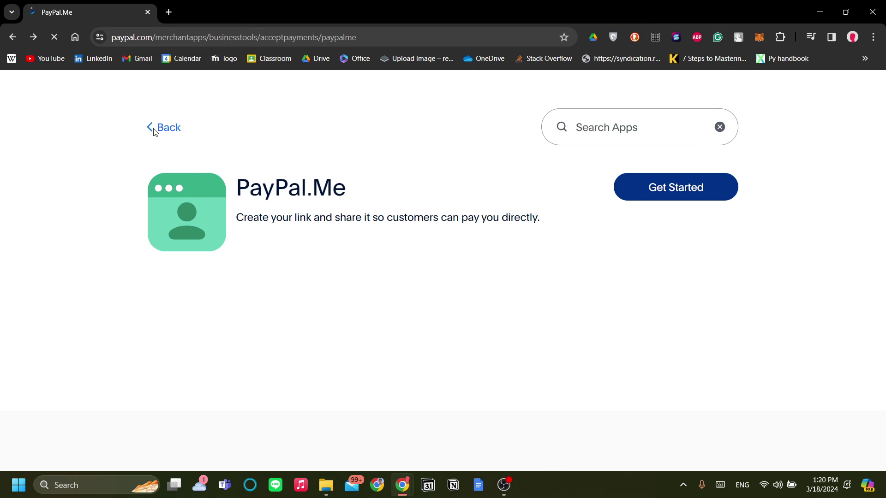
{"action": "left_click", "coordinate": [162, 133]}
Open the PayPal Checkout tool page and read through its details
{"action": "scroll", "coordinate": [272, 254], "scroll_direction": "down", "scroll_amount": 2}
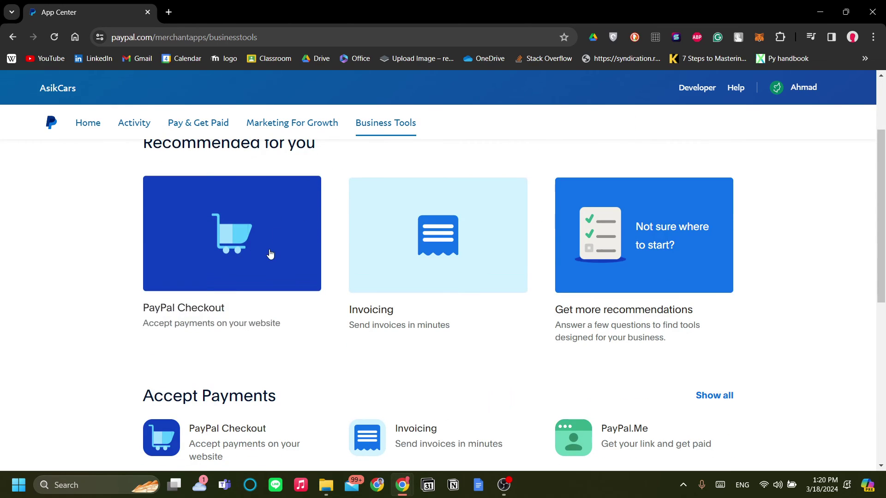
{"action": "left_click", "coordinate": [245, 277]}
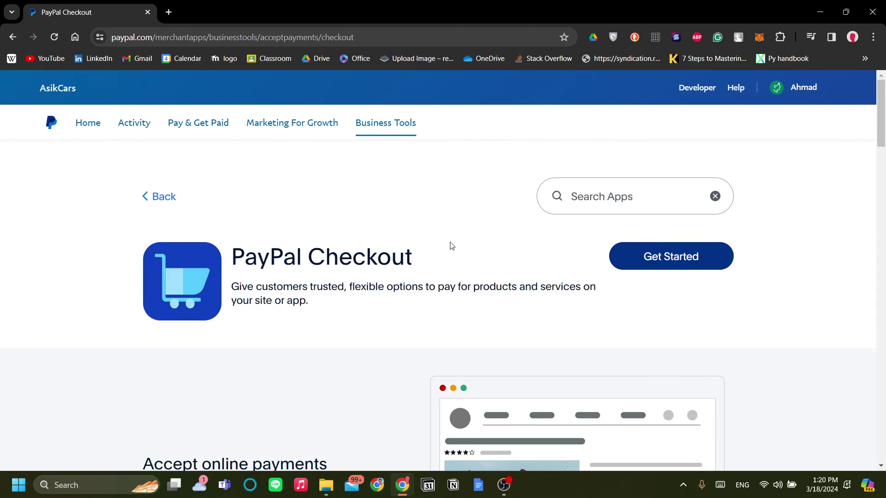
{"action": "scroll", "coordinate": [451, 250], "scroll_direction": "down", "scroll_amount": 3}
{"action": "scroll", "coordinate": [449, 255], "scroll_direction": "down", "scroll_amount": 2}
{"action": "scroll", "coordinate": [577, 273], "scroll_direction": "up", "scroll_amount": 3}
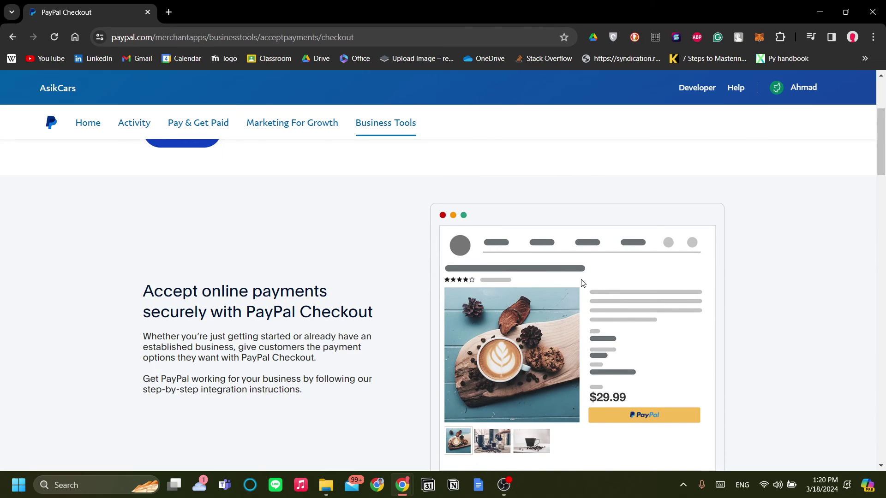
{"action": "scroll", "coordinate": [570, 283], "scroll_direction": "up", "scroll_amount": 1}
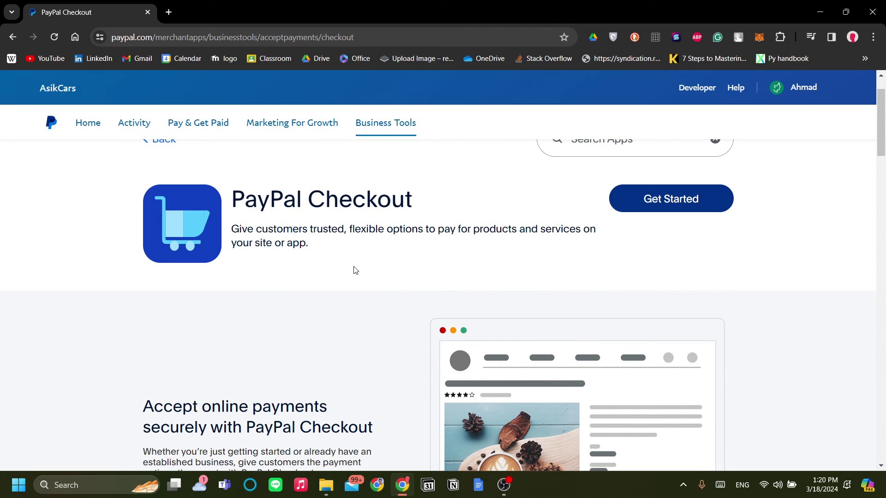
{"action": "scroll", "coordinate": [351, 273], "scroll_direction": "down", "scroll_amount": 9}
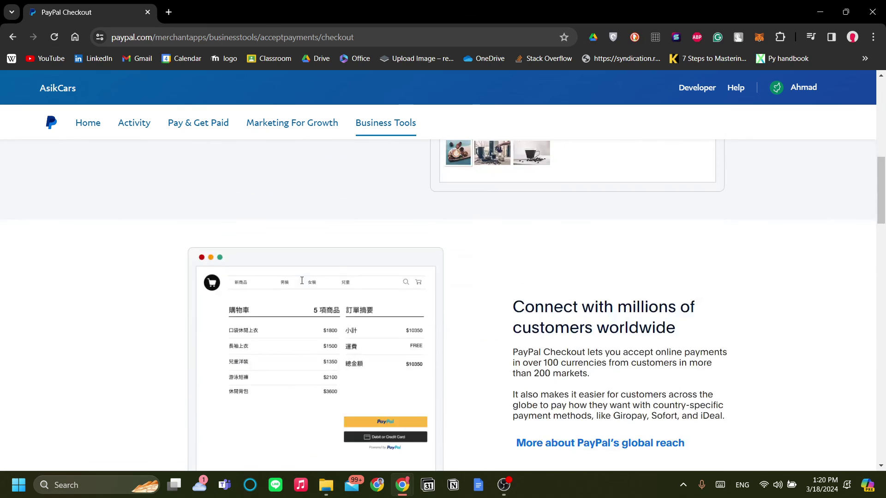
{"action": "scroll", "coordinate": [303, 283], "scroll_direction": "down", "scroll_amount": 2}
{"action": "scroll", "coordinate": [376, 289], "scroll_direction": "up", "scroll_amount": 4}
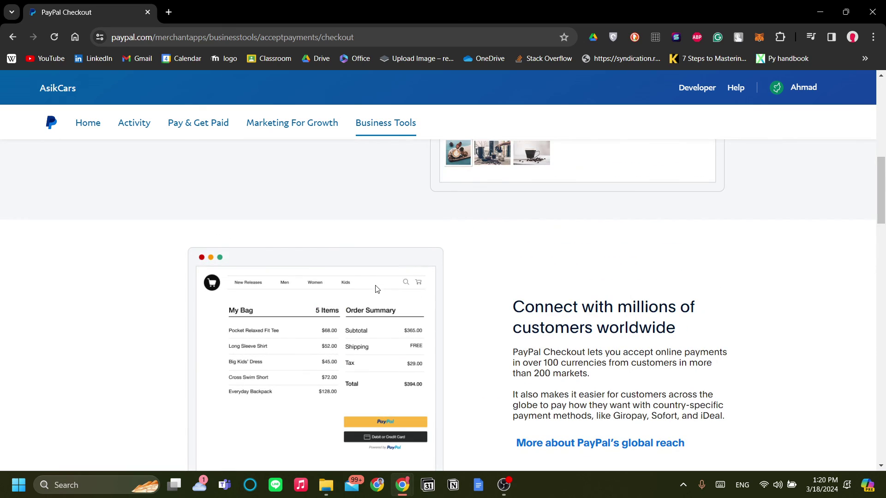
{"action": "scroll", "coordinate": [389, 336], "scroll_direction": "down", "scroll_amount": 2}
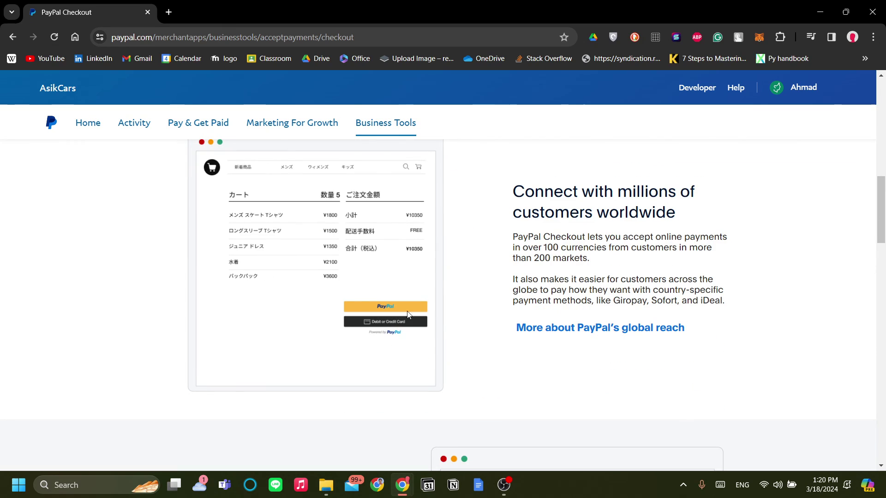
{"action": "scroll", "coordinate": [508, 295], "scroll_direction": "down", "scroll_amount": 2}
{"action": "scroll", "coordinate": [524, 296], "scroll_direction": "down", "scroll_amount": 5}
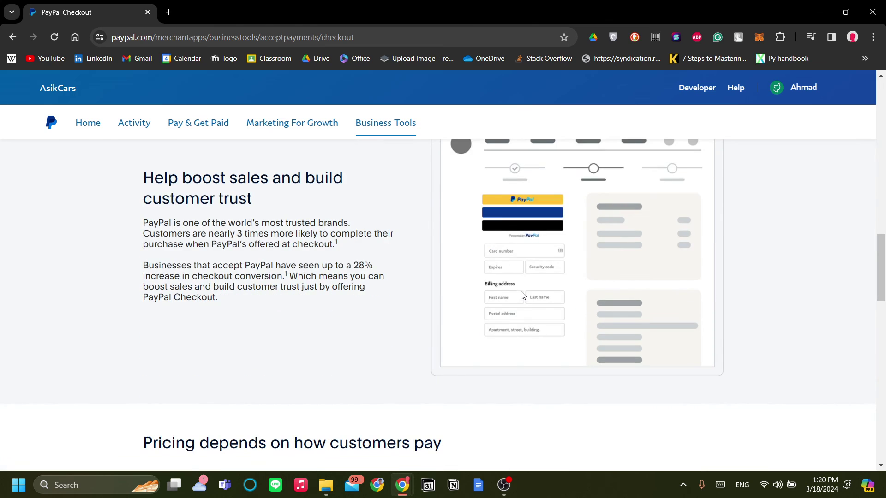
{"action": "scroll", "coordinate": [277, 258], "scroll_direction": "up", "scroll_amount": 10}
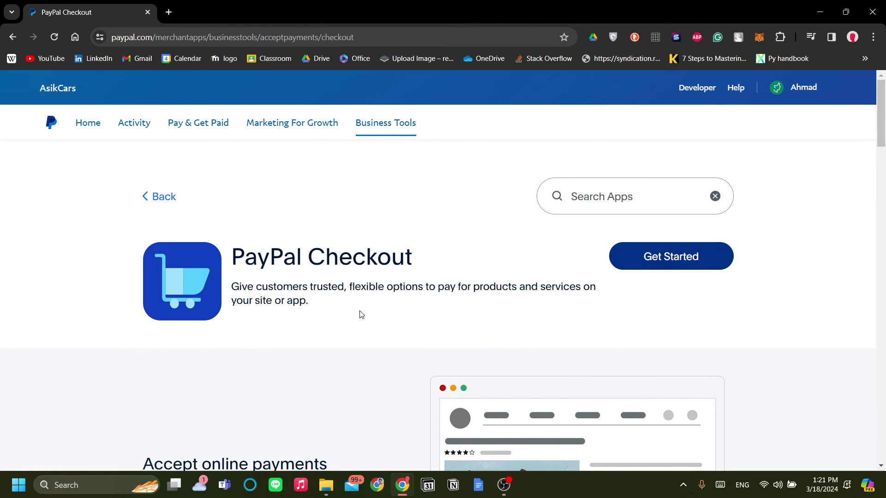
Return to the AsikCars home dashboard showing the $0,00 USD balance
{"action": "left_click", "coordinate": [85, 132]}
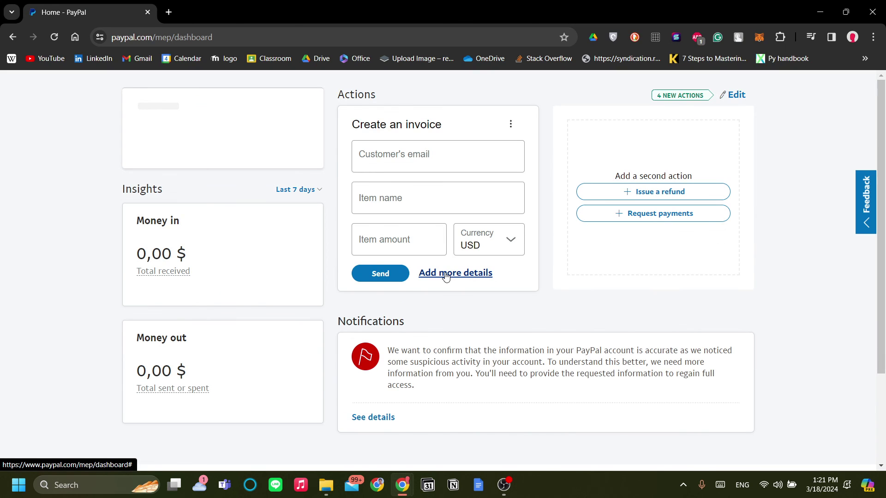
{"action": "scroll", "coordinate": [464, 347], "scroll_direction": "down", "scroll_amount": 1}
{"action": "scroll", "coordinate": [464, 347], "scroll_direction": "up", "scroll_amount": 1}
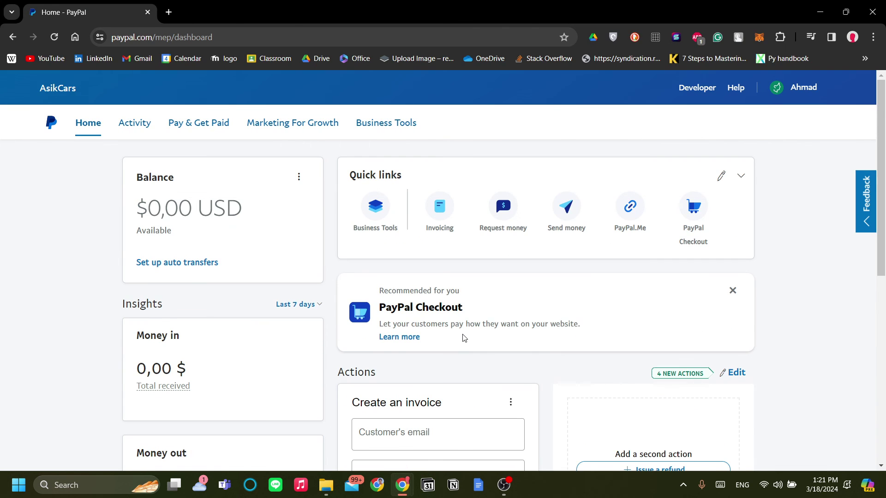